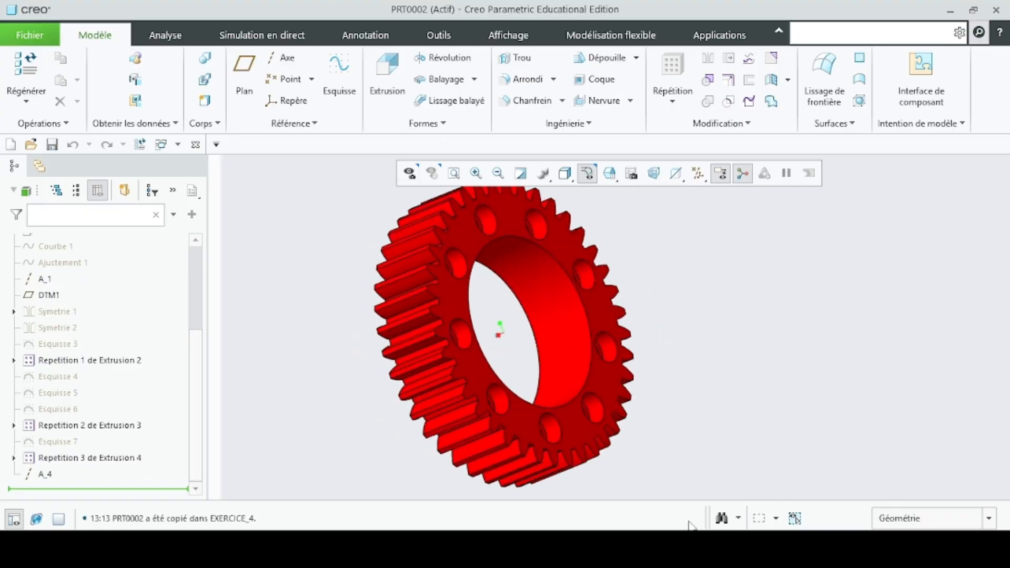
Switch to the Z18M3 gear part and hide the sketch Esquisse 1.
mouse_move(640, 550)
left_click(721, 496)
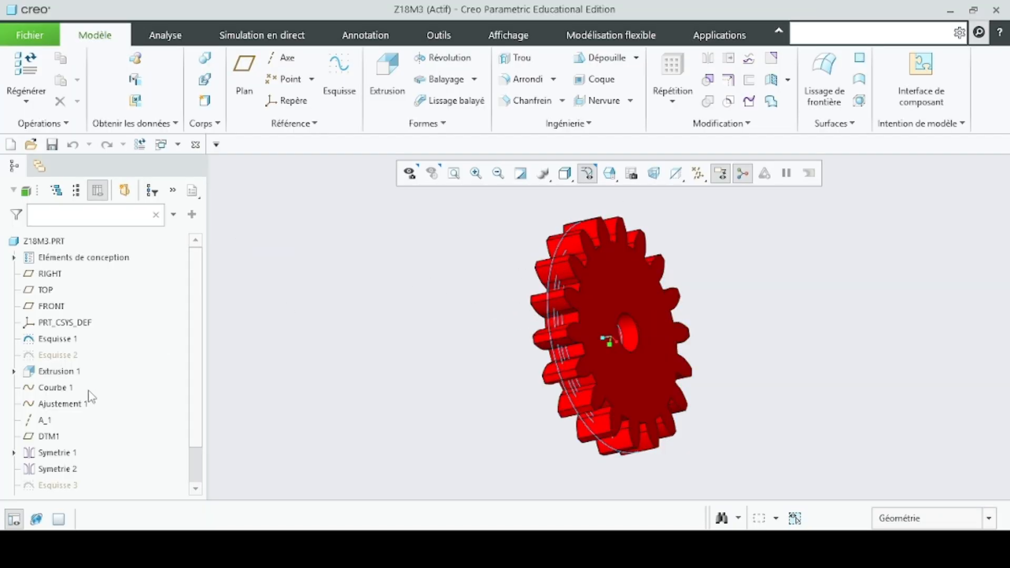
left_click(59, 339)
left_click(79, 309)
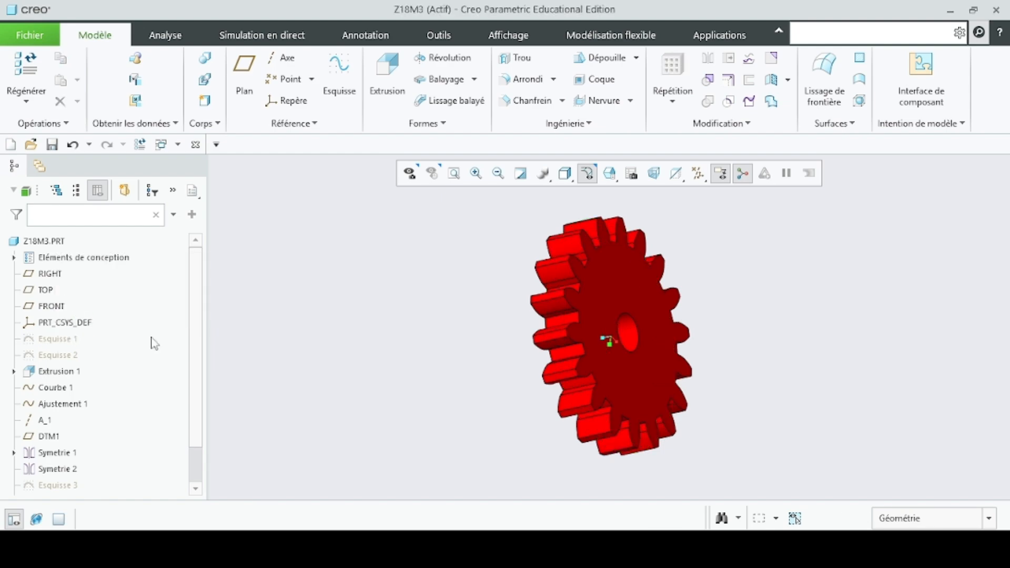
Open the parameters table of the Z18M3 part.
middle_click_drag(345, 359, 289, 350)
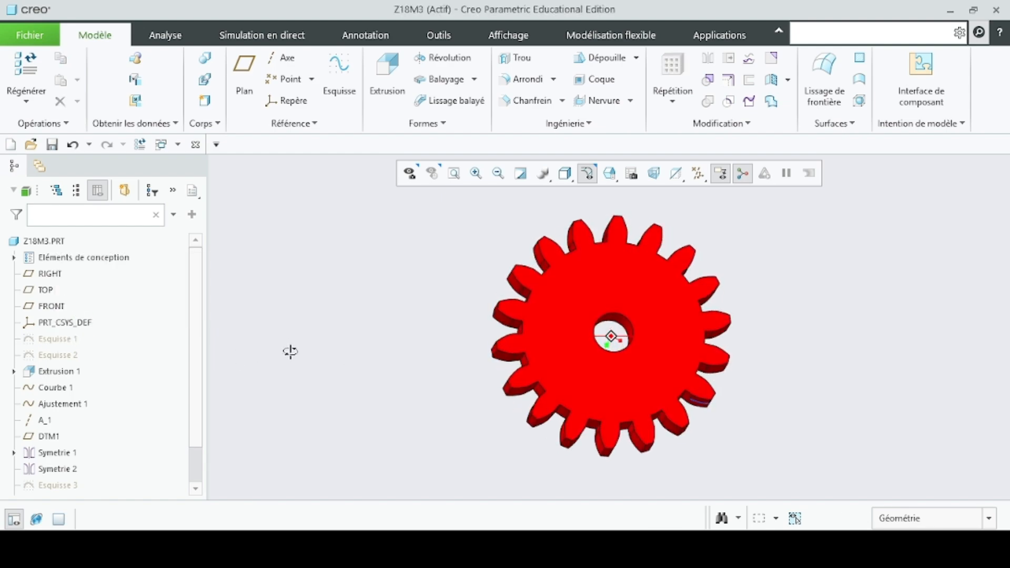
scroll(513, 316, "up", 4)
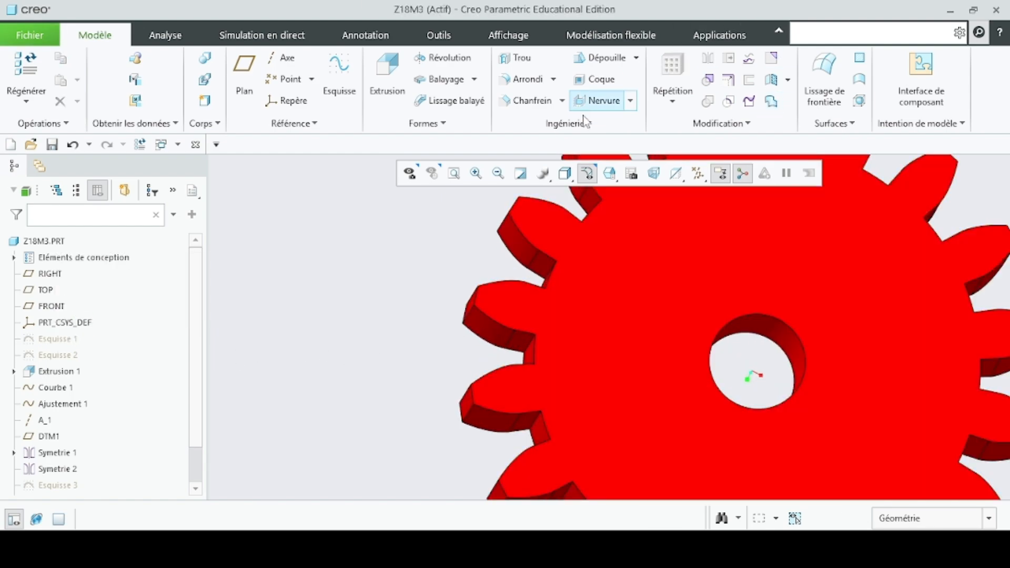
left_click(438, 35)
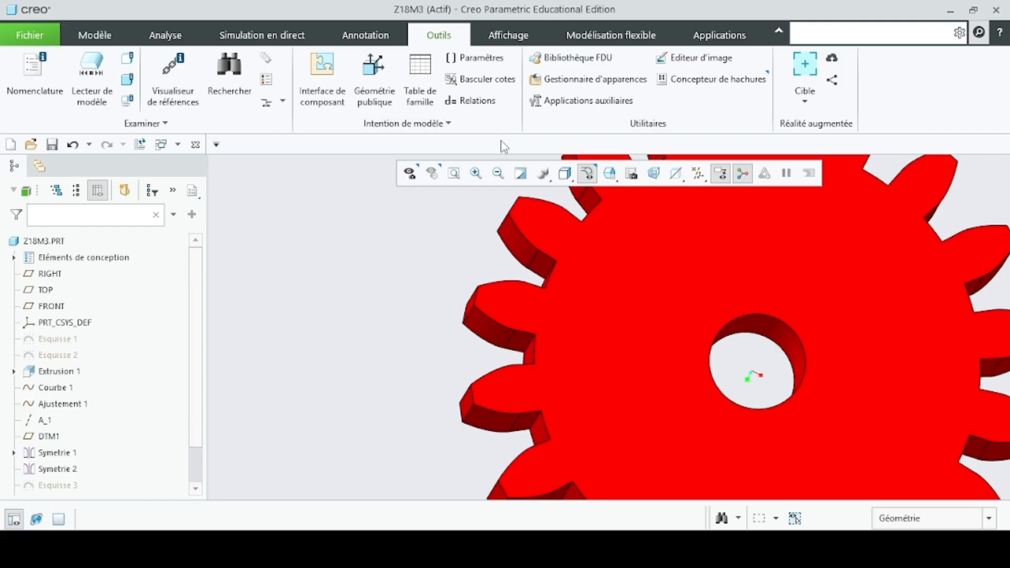
left_click(478, 57)
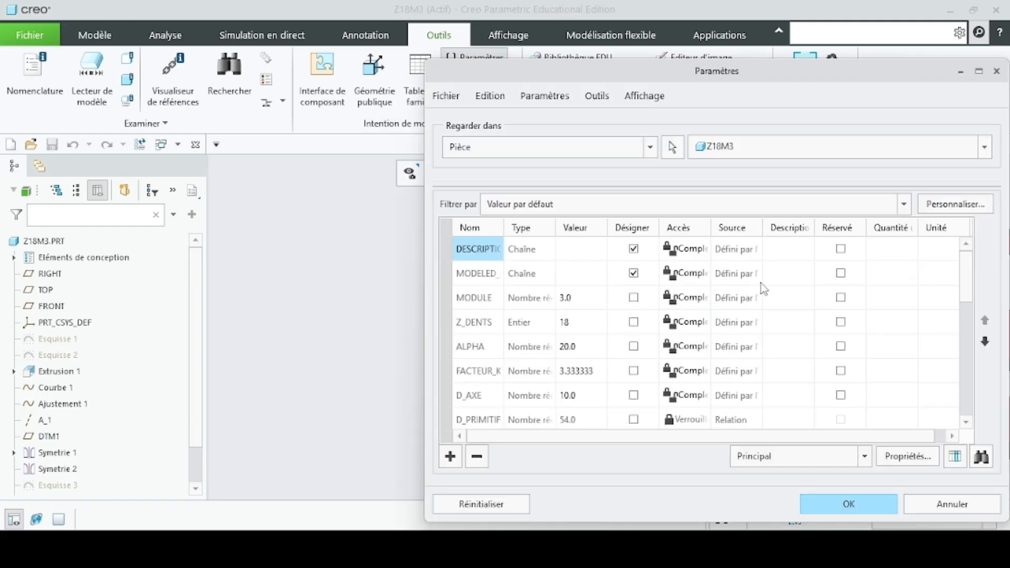
Consult the gear drawing in the screen capture tool, return to the part's parameters, and set MODULE to 2 and Z_DENTS to 40.
left_click(671, 546)
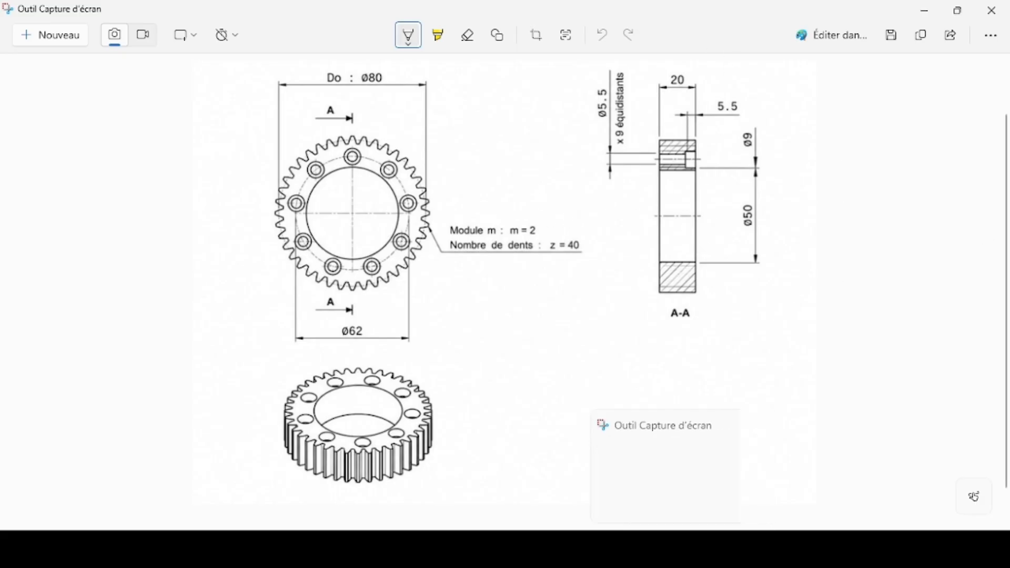
mouse_move(647, 549)
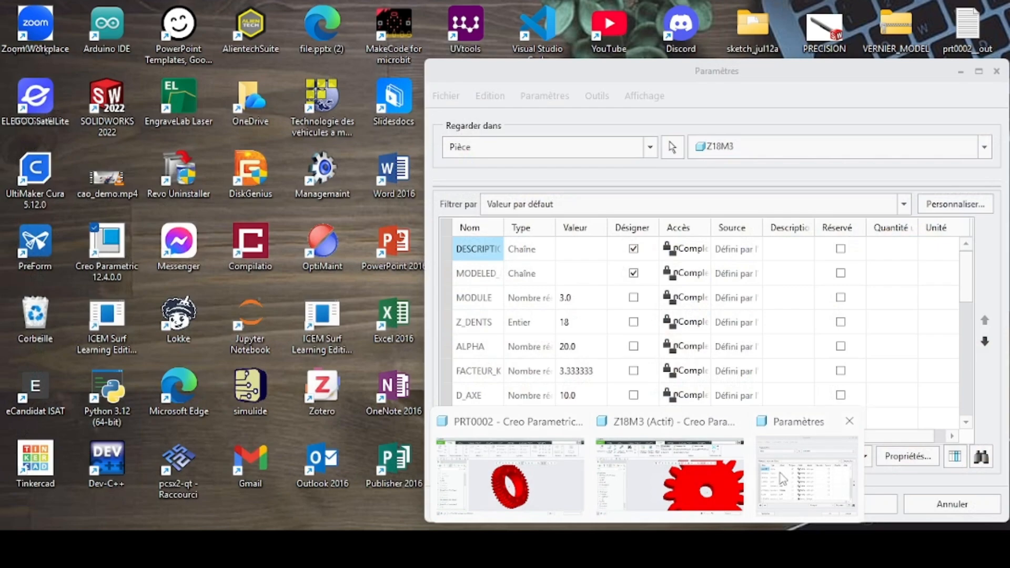
left_click(808, 476)
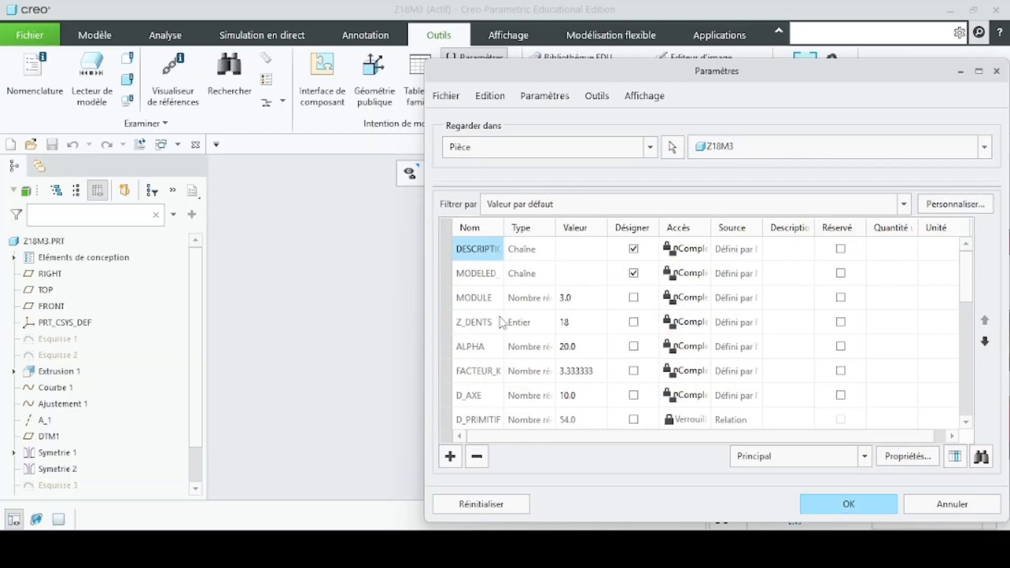
left_click(582, 298)
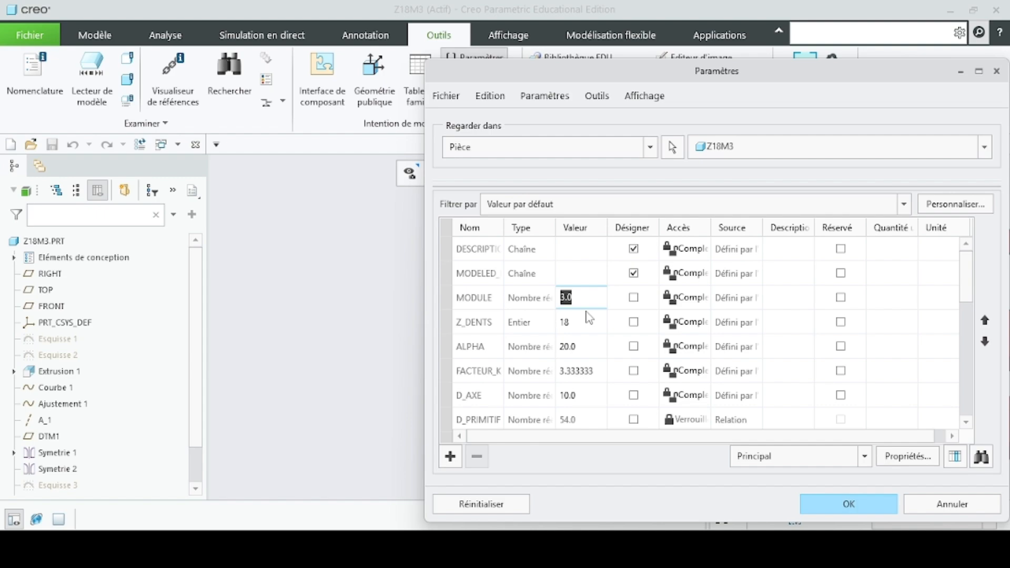
type("2")
left_click(576, 330)
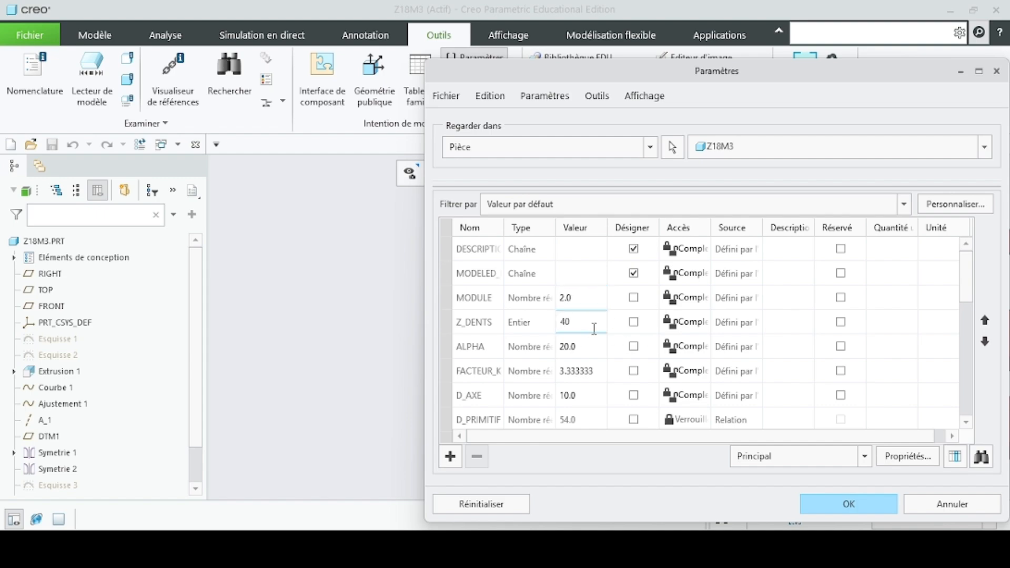
Set the D_AXE parameter to 50 and FACTEUR_K to 10, and accept the parameter changes.
scroll(571, 399, "down", 1)
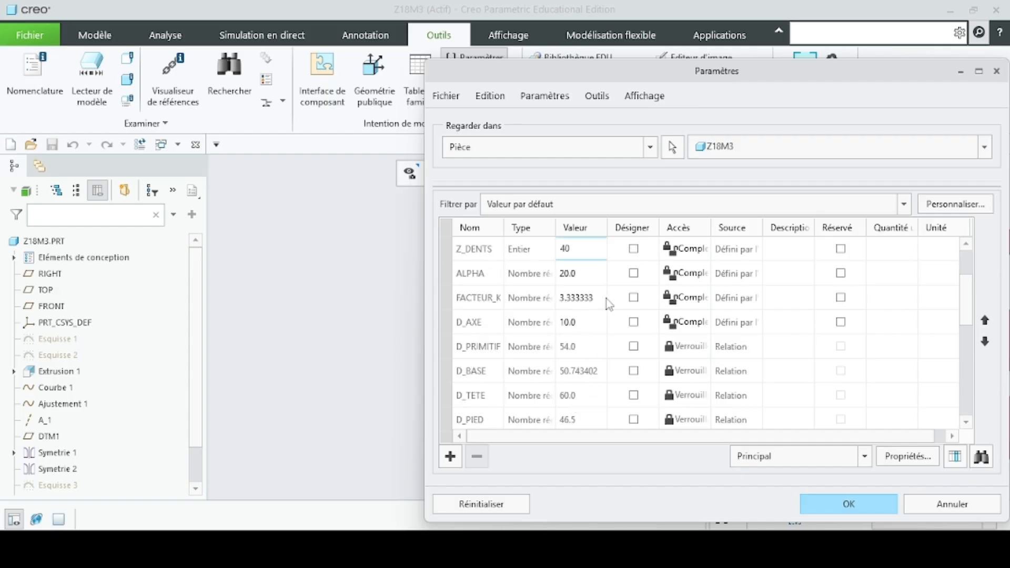
left_click(585, 322)
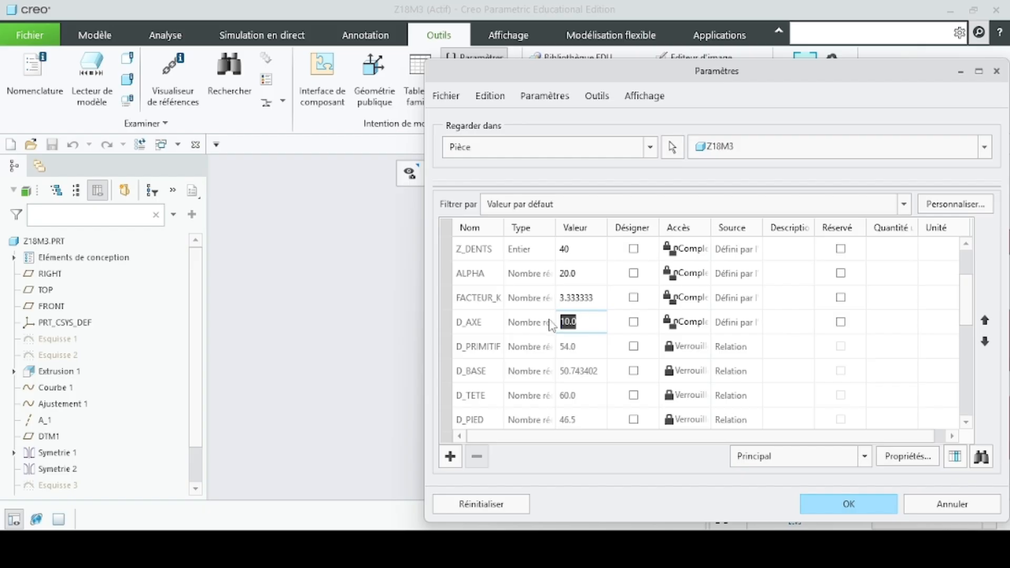
type("2")
left_click(597, 297)
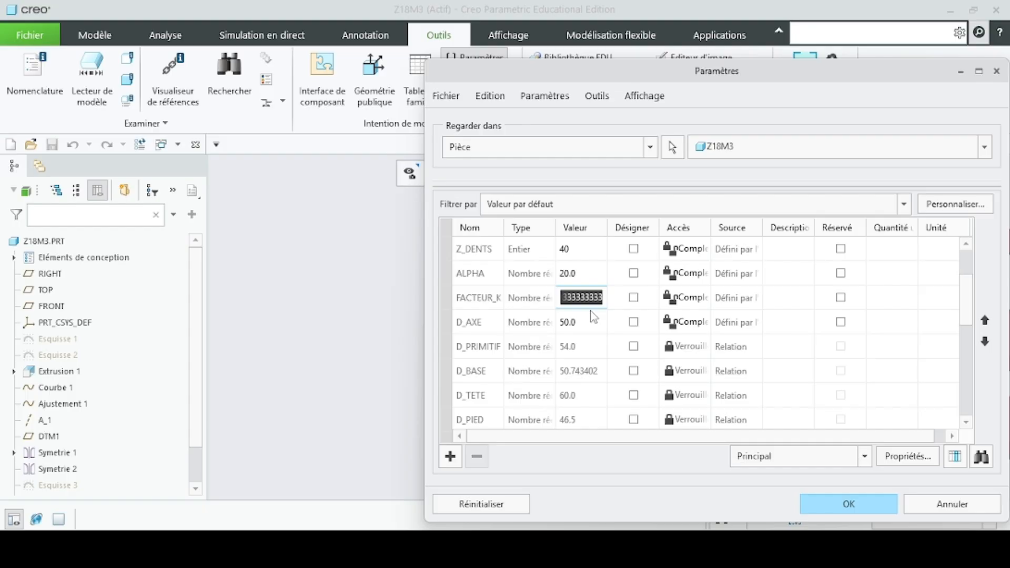
type("10")
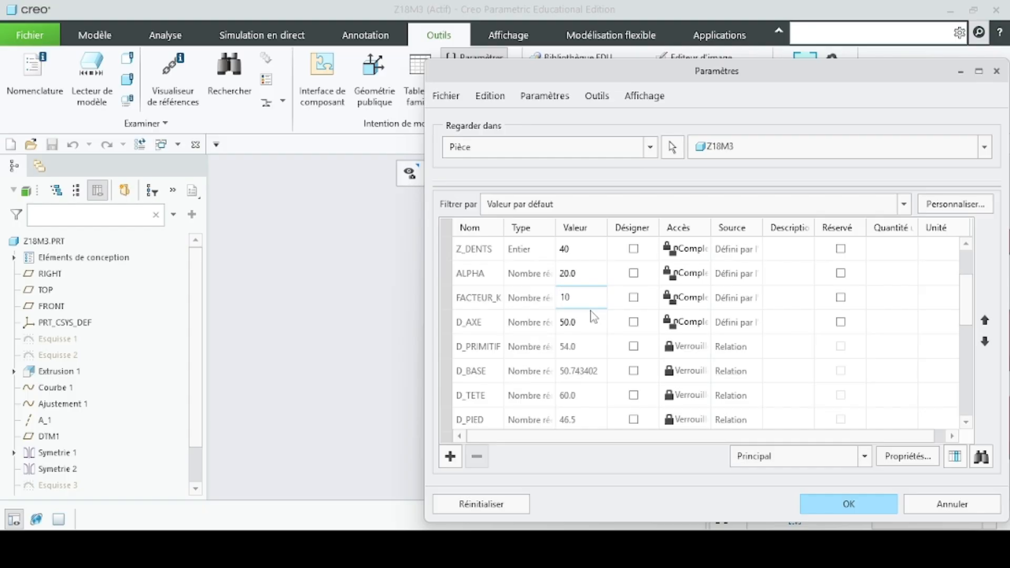
scroll(568, 331, "up", 1)
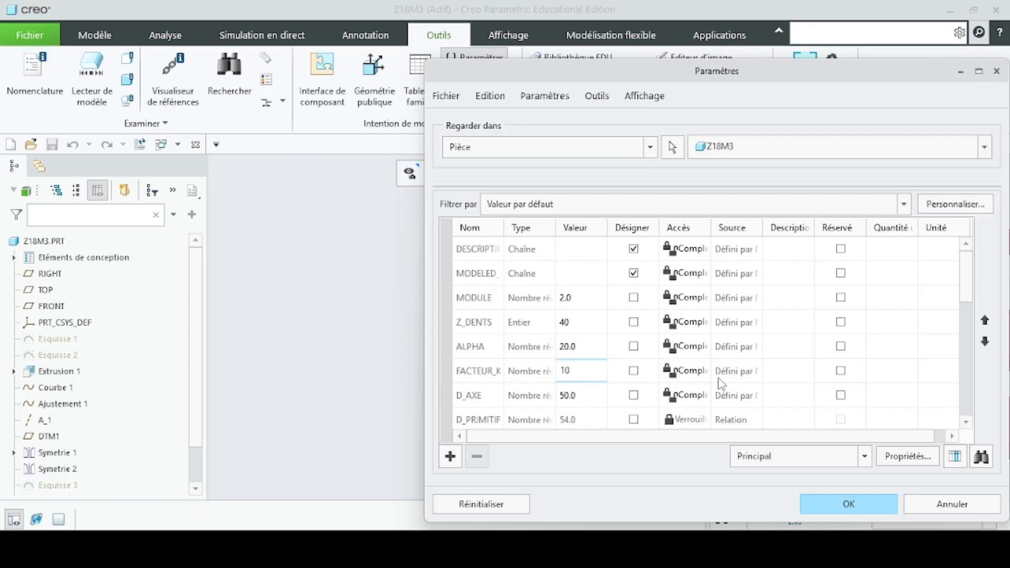
left_click(856, 505)
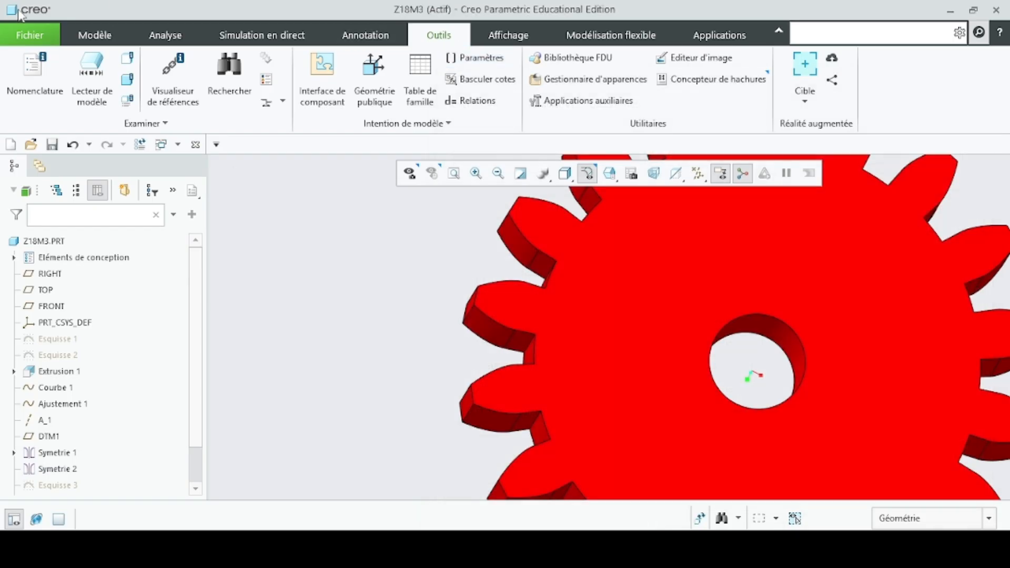
Regenerate the gear model with the new parameter values.
left_click(95, 35)
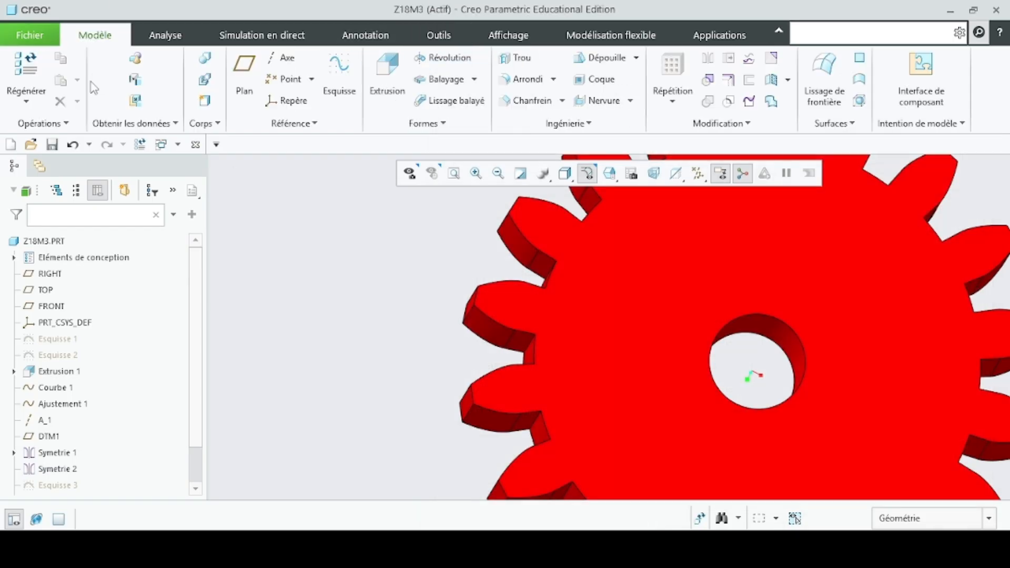
left_click(26, 65)
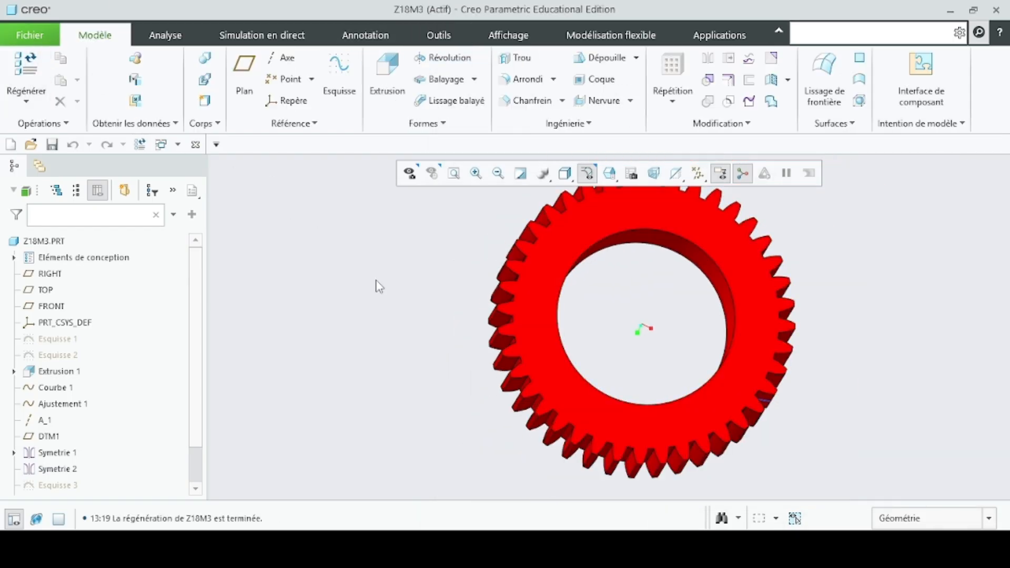
middle_click_drag(367, 286, 399, 294)
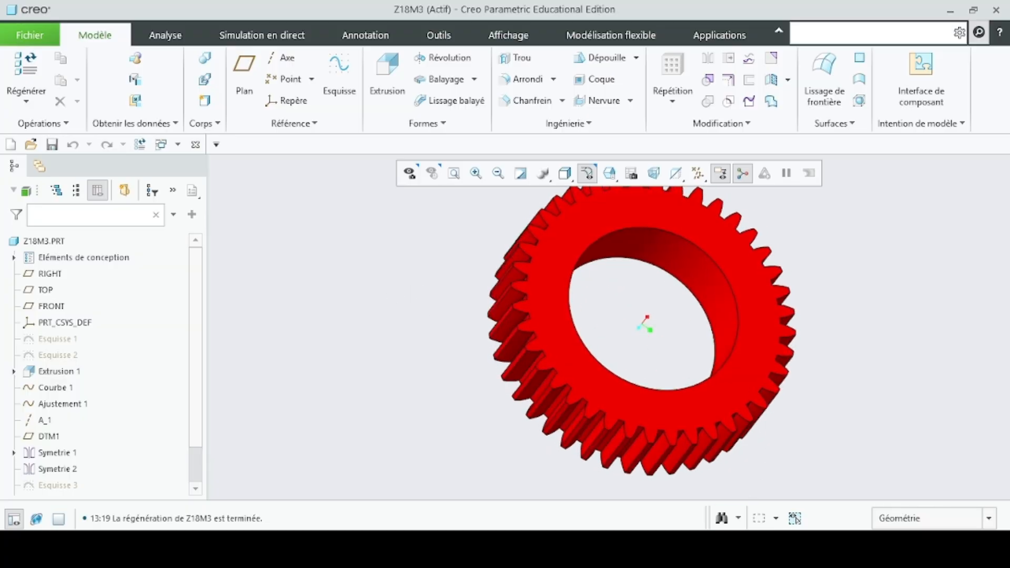
Consult the gear drawing again, return to the Z18M3 part, and start a sketch on the gear's flat front face.
mouse_move(669, 526)
left_click(671, 489)
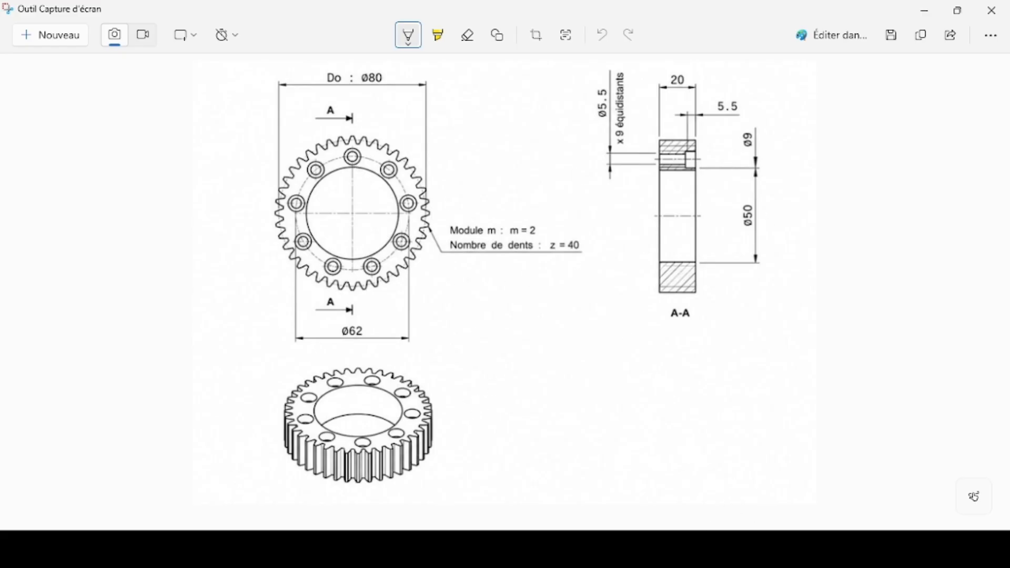
mouse_move(647, 548)
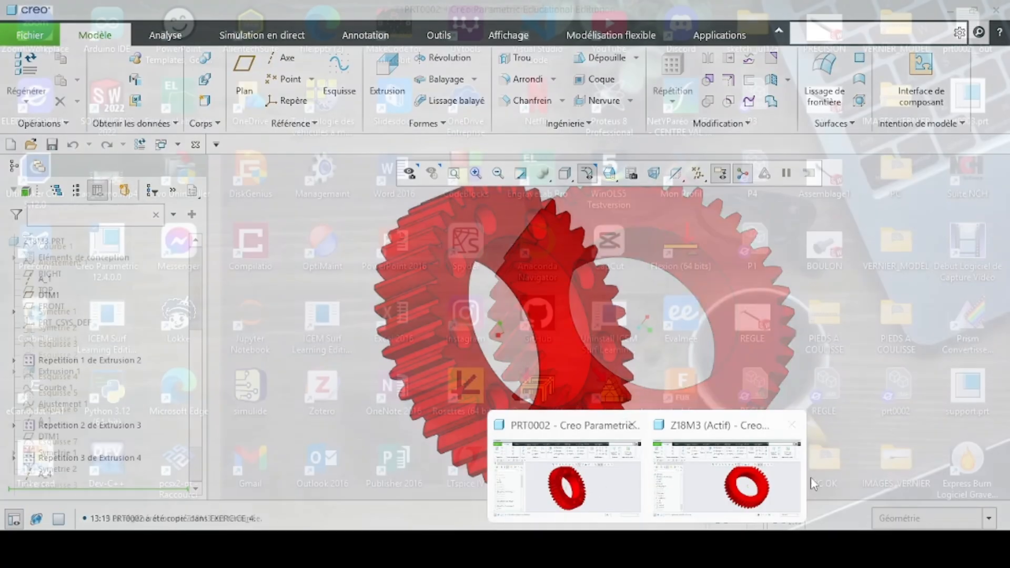
left_click(792, 492)
mouse_move(349, 318)
middle_mouse_down()
mouse_move(460, 277)
mouse_move(341, 341)
middle_mouse_up()
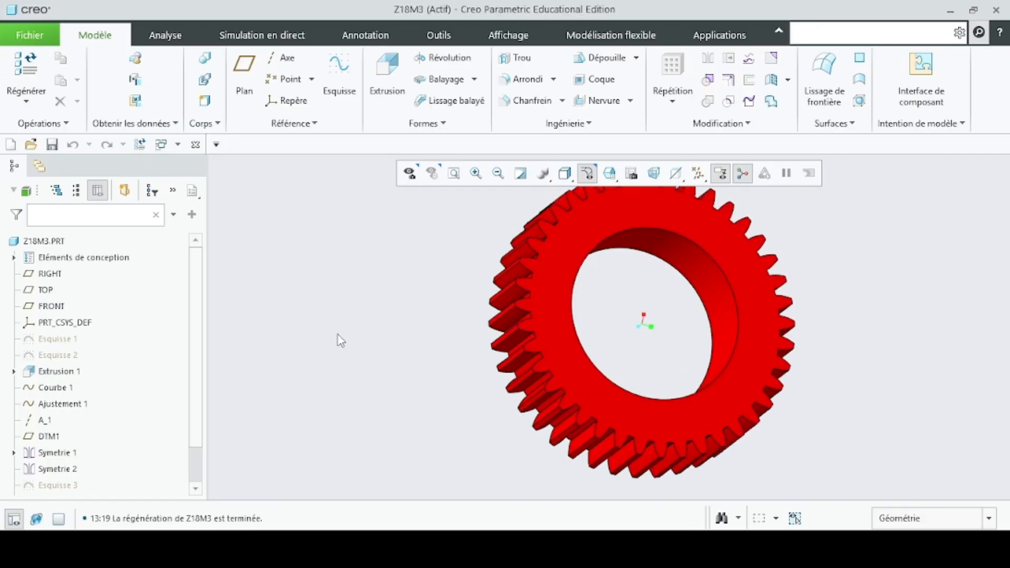
left_click(52, 306)
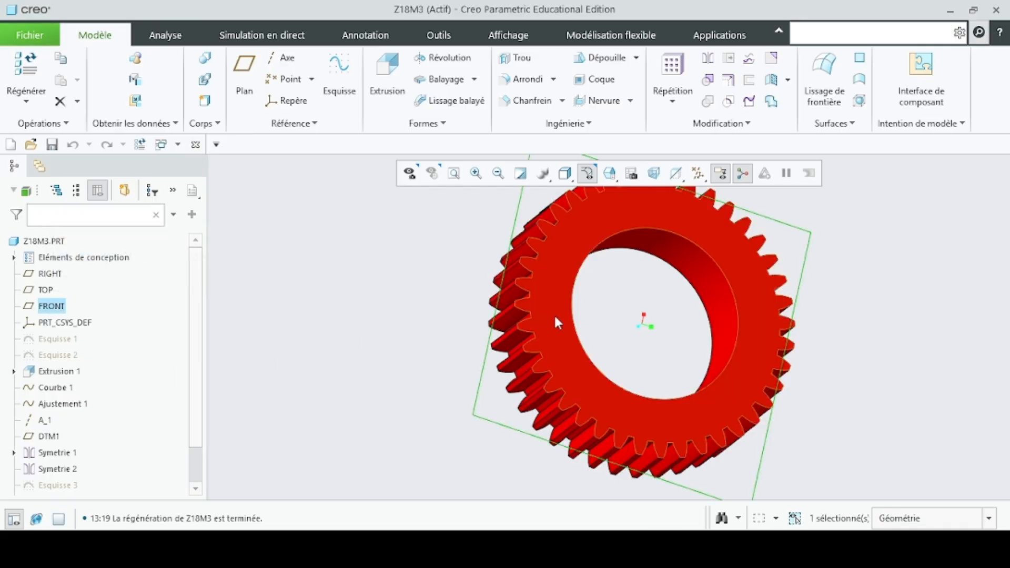
left_click(574, 322)
left_click(647, 264)
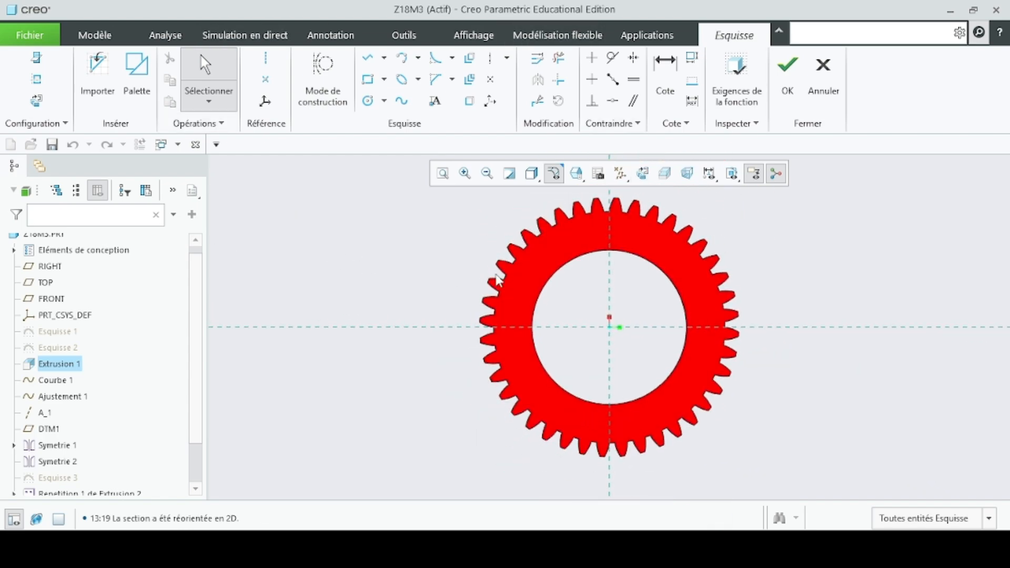
Sketch a circle about 67 mm in diameter centred on the gear's axis, between the bore and the teeth.
left_click(367, 101)
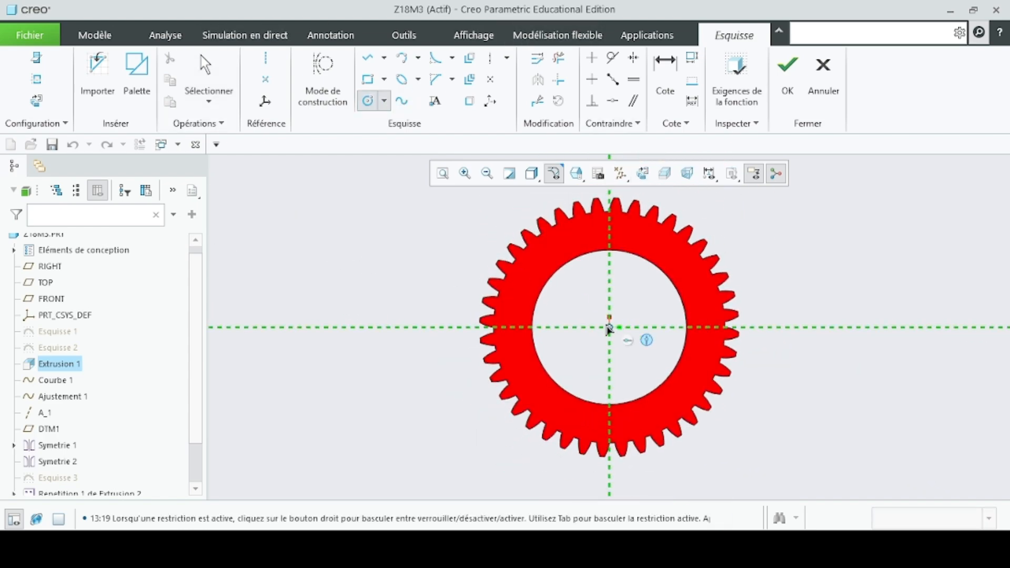
left_click(609, 327)
mouse_move(670, 523)
left_click(666, 492)
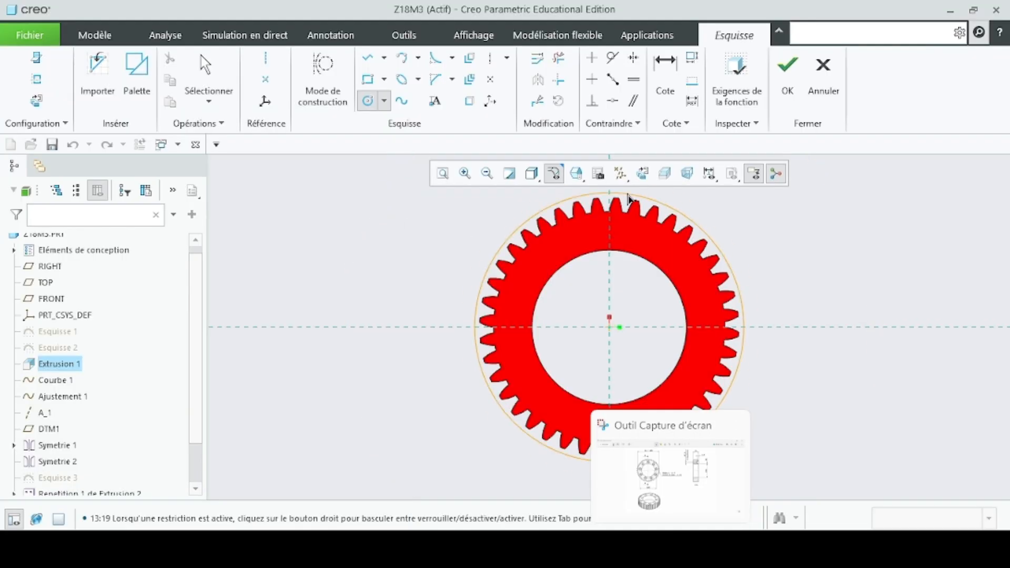
left_click(498, 302)
middle_click(499, 303)
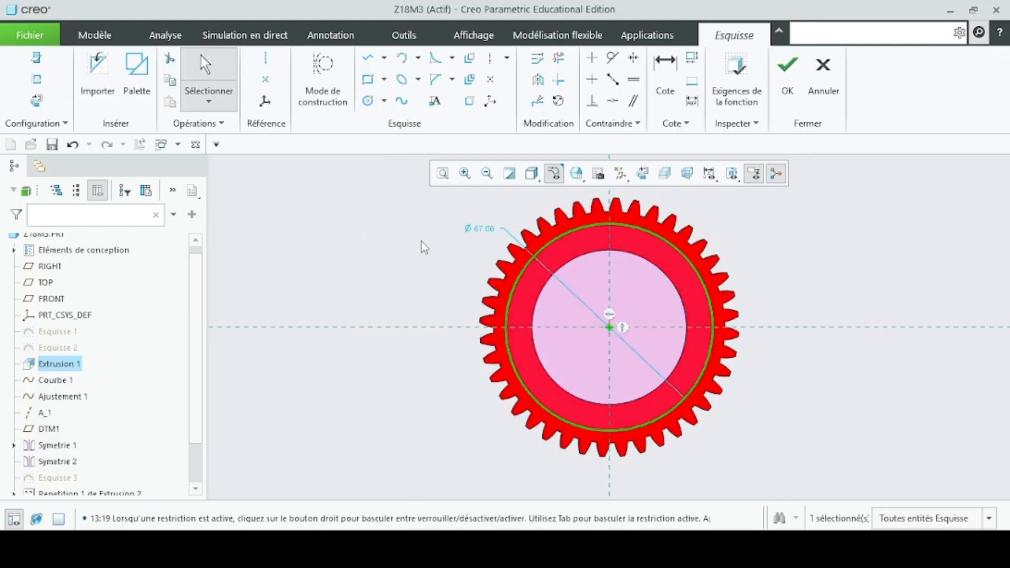
Set the circle's diameter to 62 mm and finish the sketch.
double_click(478, 232)
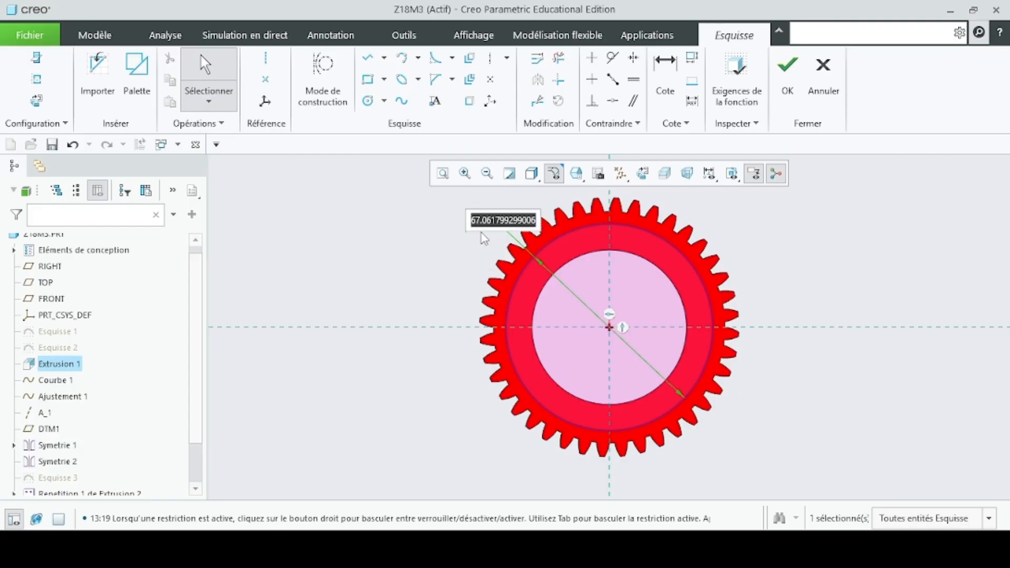
type("62")
key("Return")
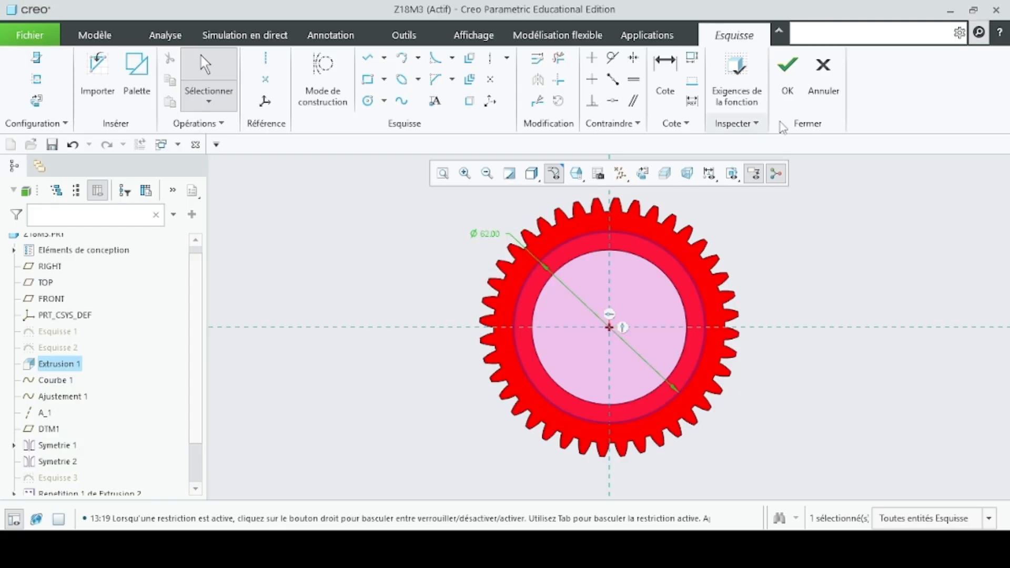
left_click(787, 79)
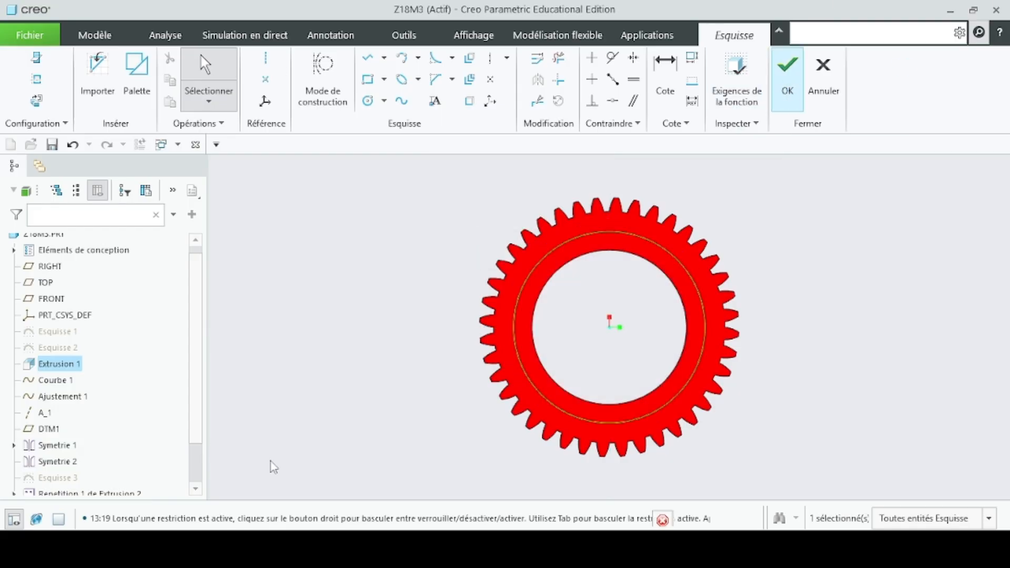
Start a sketch on the gear's flat front face and draw a circle about 7 mm in diameter centred at the top of the 62 mm circle.
left_click(515, 296)
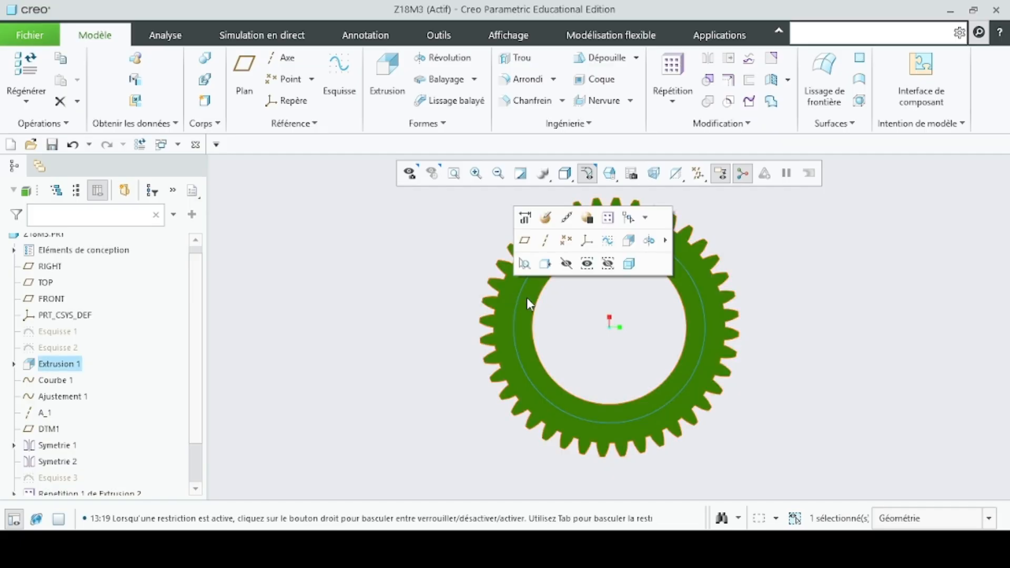
left_click(609, 241)
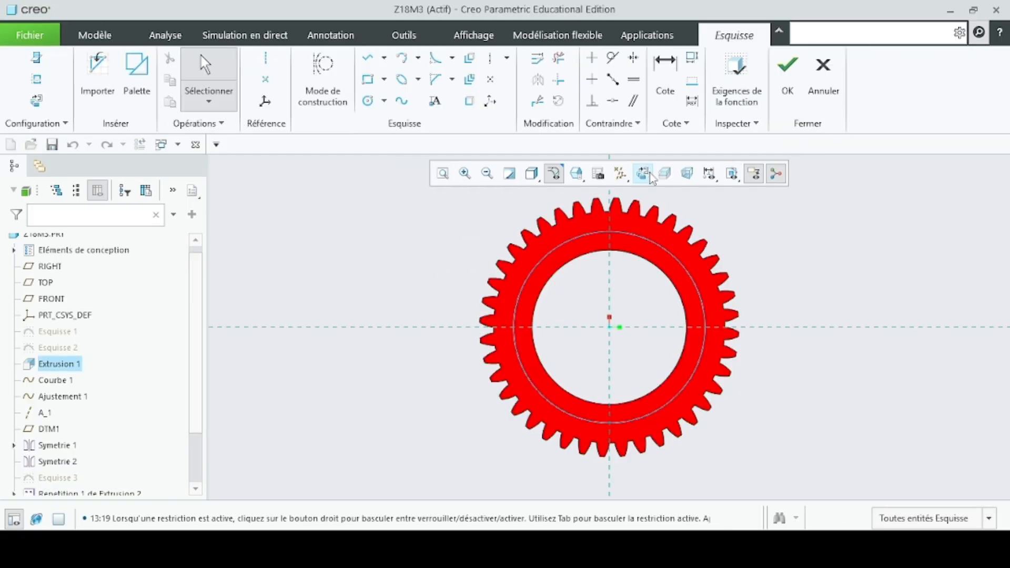
left_click(368, 100)
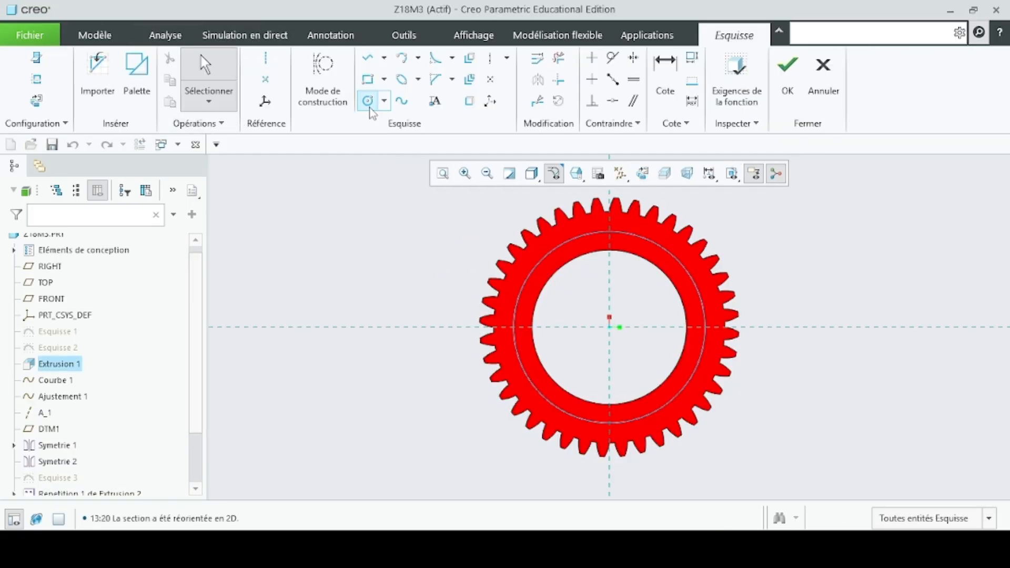
left_click(609, 232)
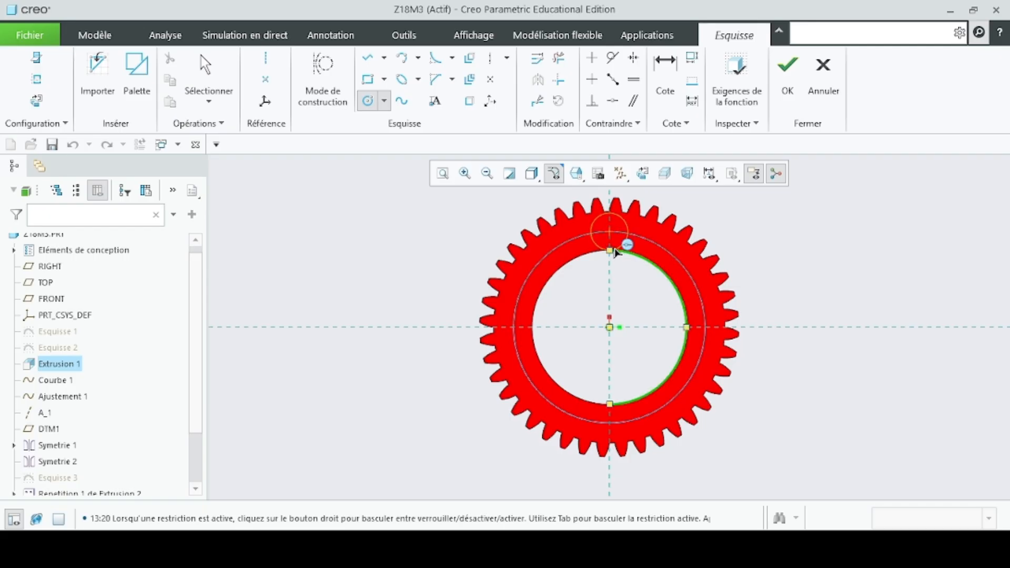
left_click(616, 243)
middle_click(620, 245)
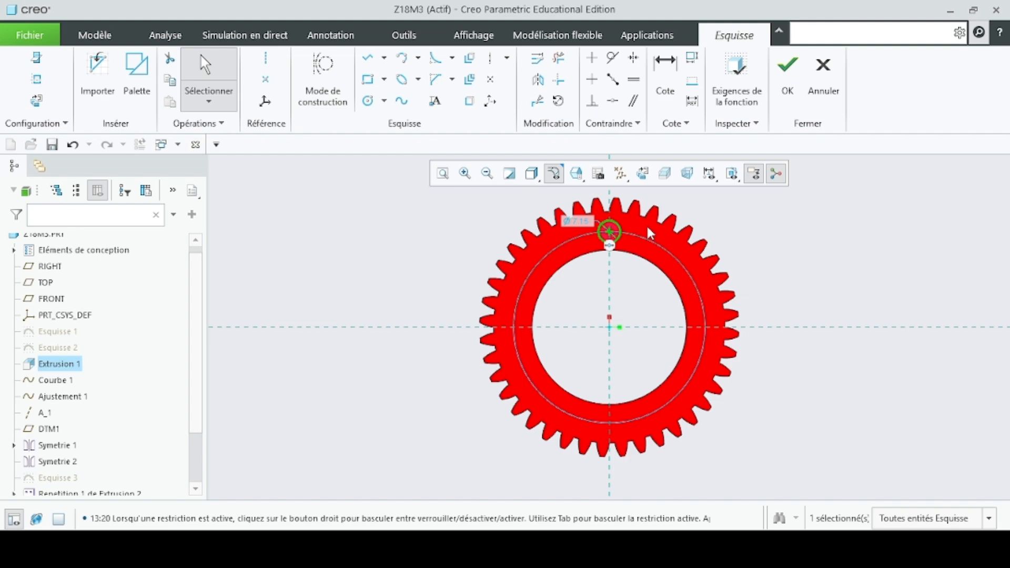
Set the small circle's diameter to 9 mm and finish the sketch.
double_click(583, 222)
type("915219761")
key("Return")
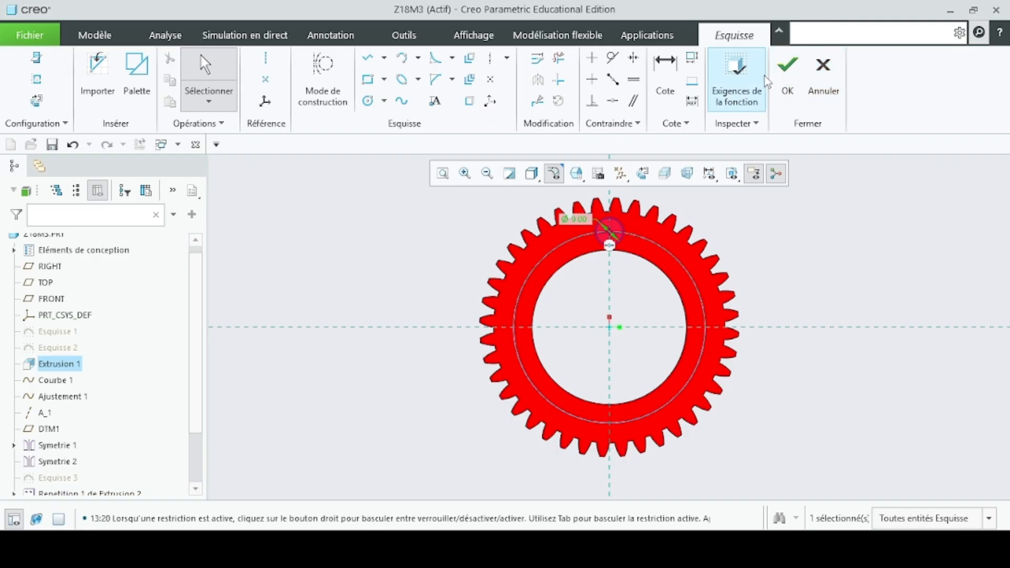
left_click(786, 78)
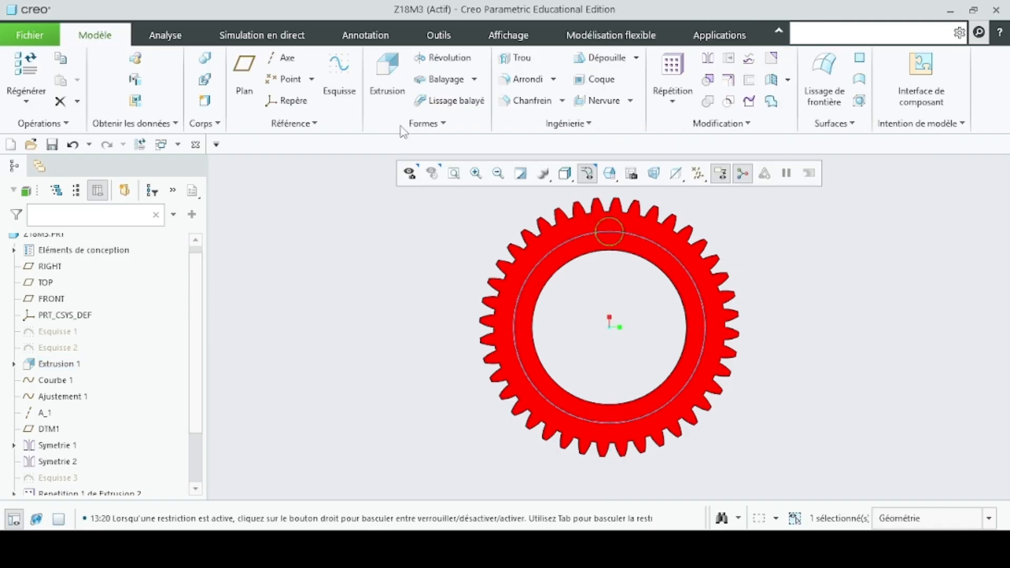
Extrude the 9 mm circle, redefining the extrusion so that it runs 5.5 mm into the gear body.
left_click(392, 84)
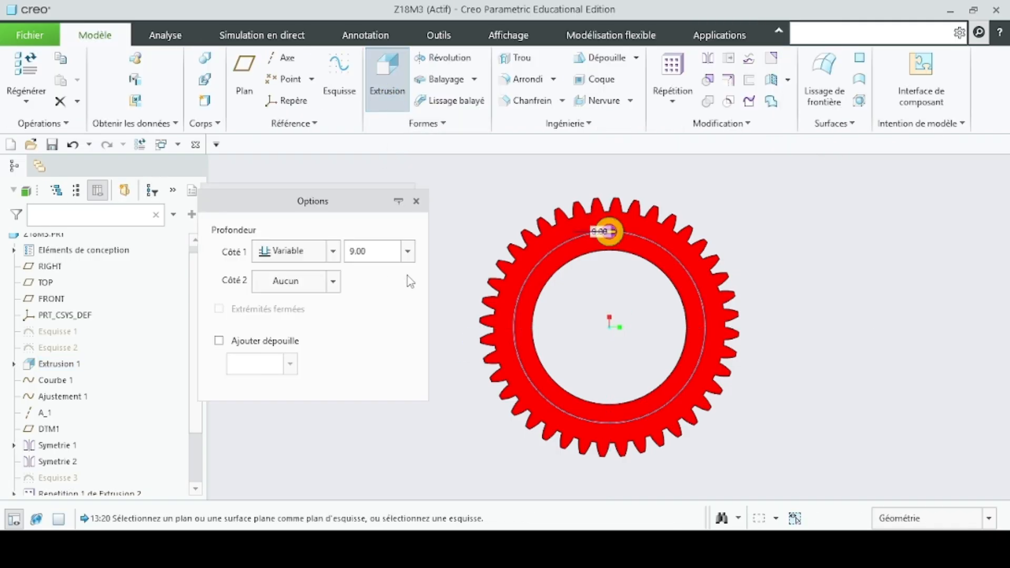
middle_click(419, 291)
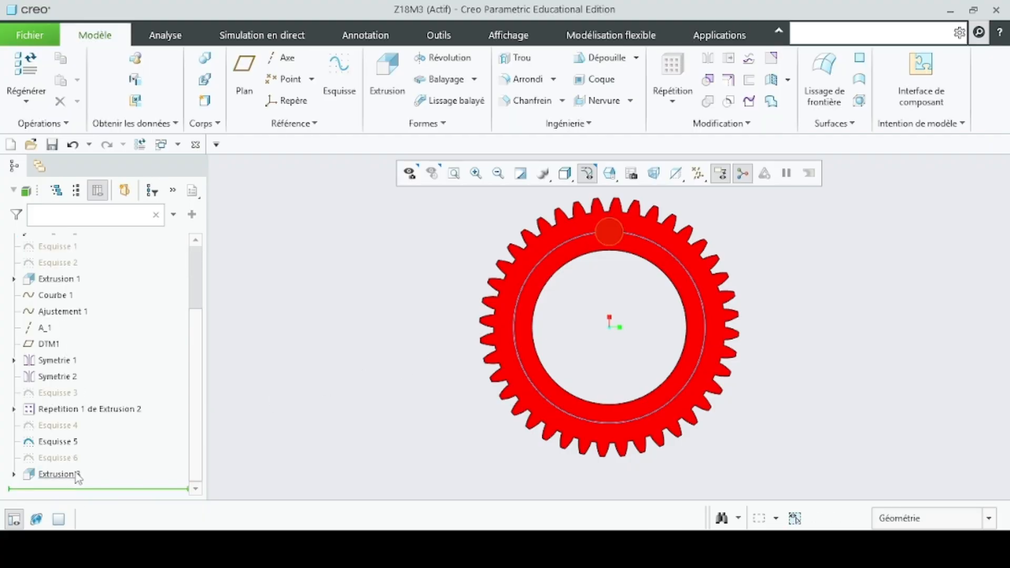
right_click(68, 476)
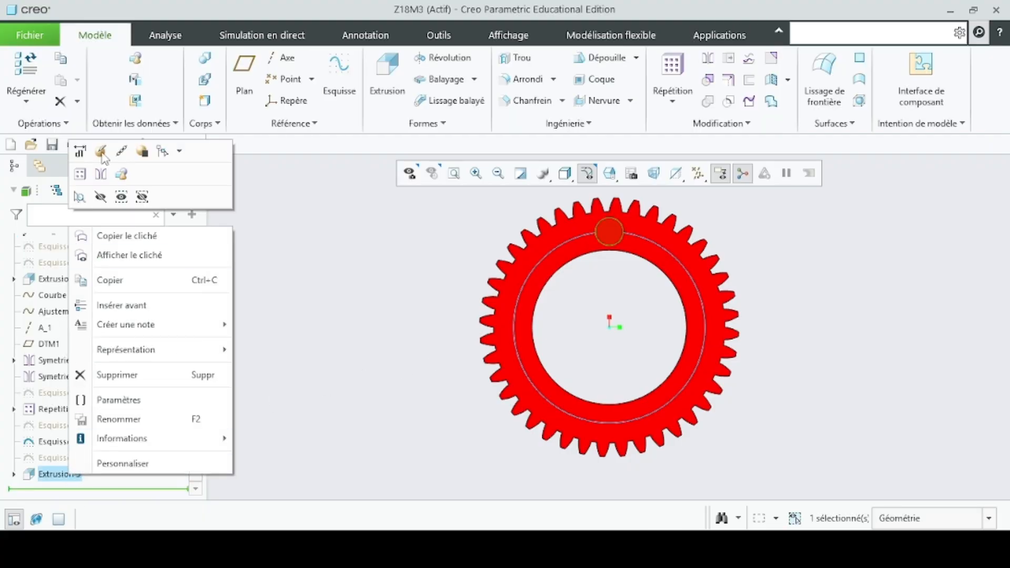
left_click(101, 152)
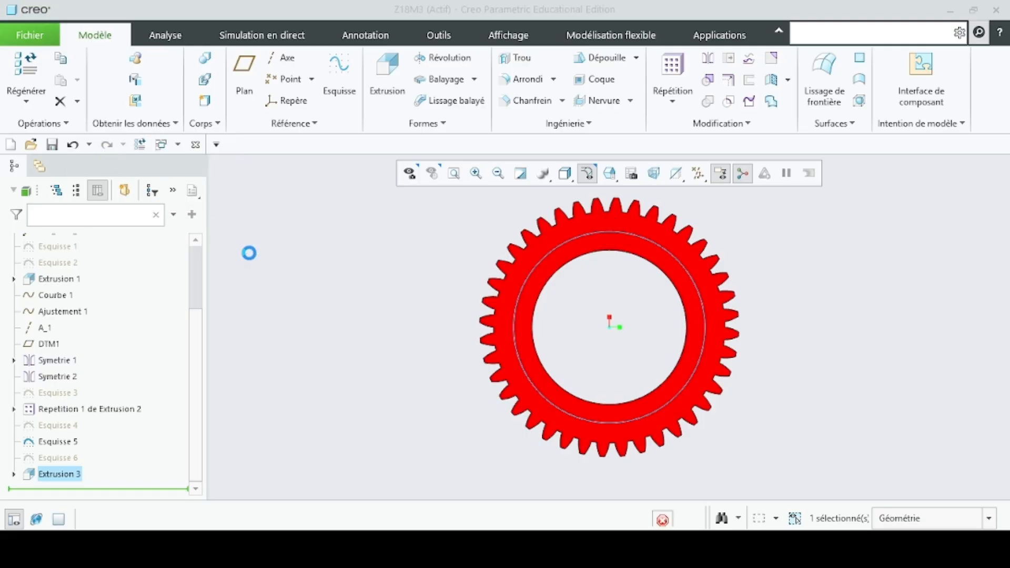
middle_click_drag(419, 406, 506, 445)
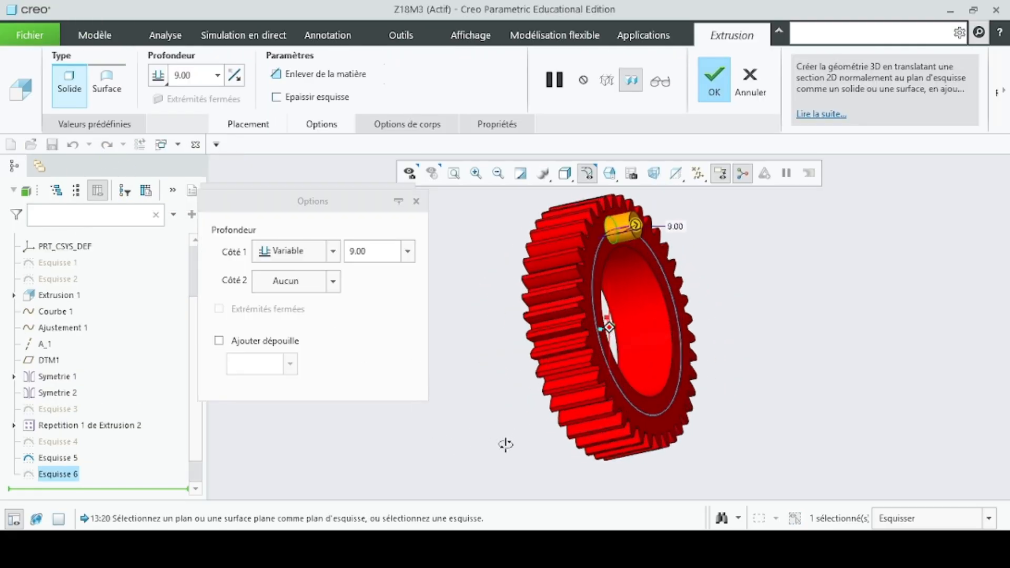
left_click_drag(637, 224, 597, 235)
double_click(376, 251)
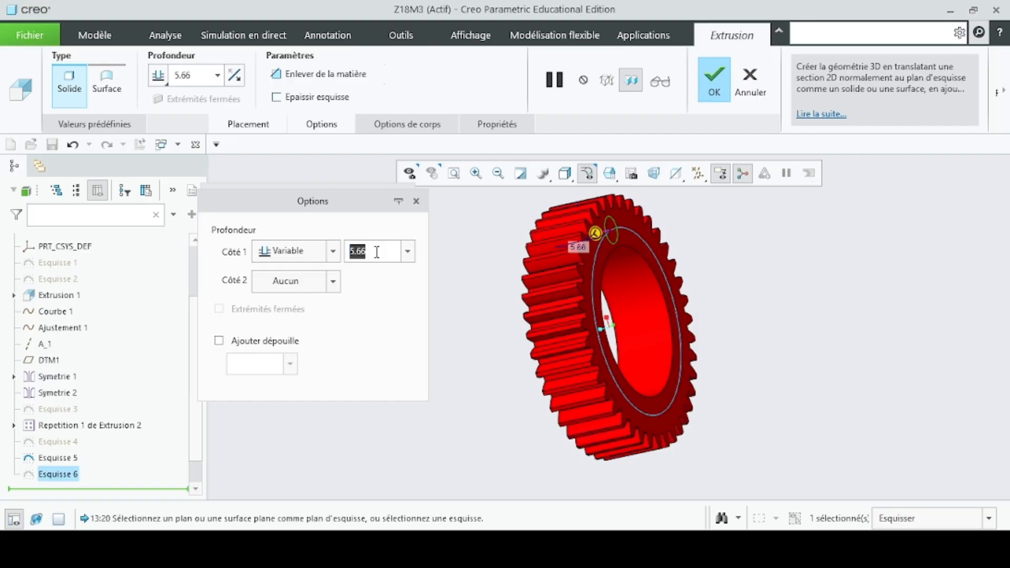
type("5.5")
key("Return")
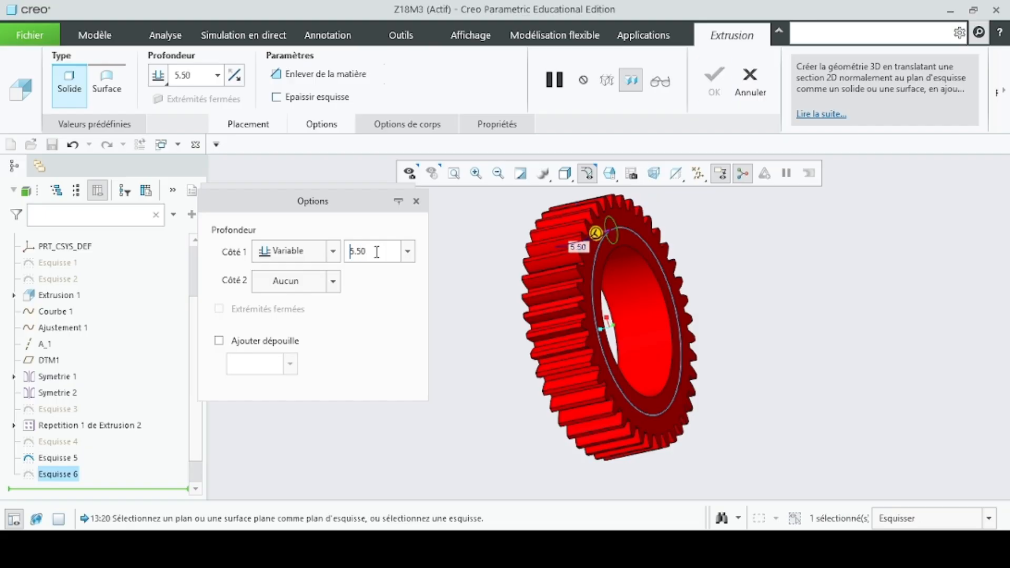
left_click(715, 87)
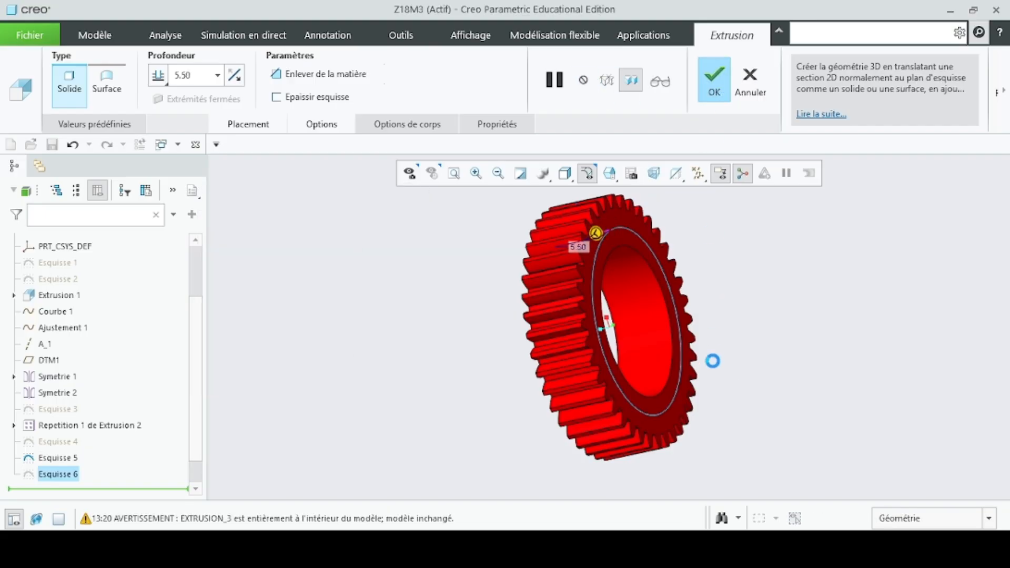
Examine the gear's front face around the extruded circle and check the extrusion in the model tree.
middle_click_drag(724, 360, 717, 387)
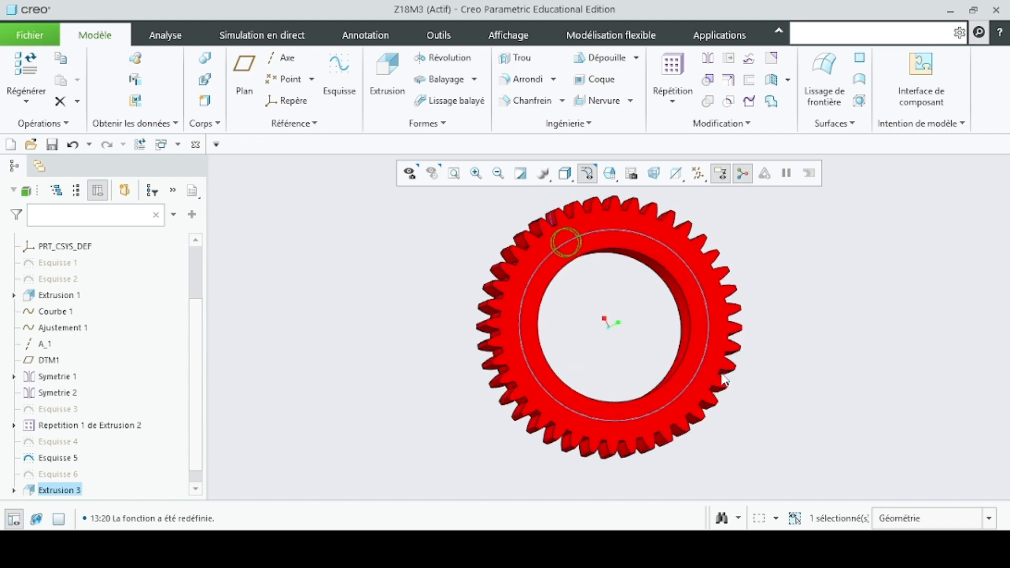
scroll(402, 100, "down", 1)
scroll(547, 196, "down", 2)
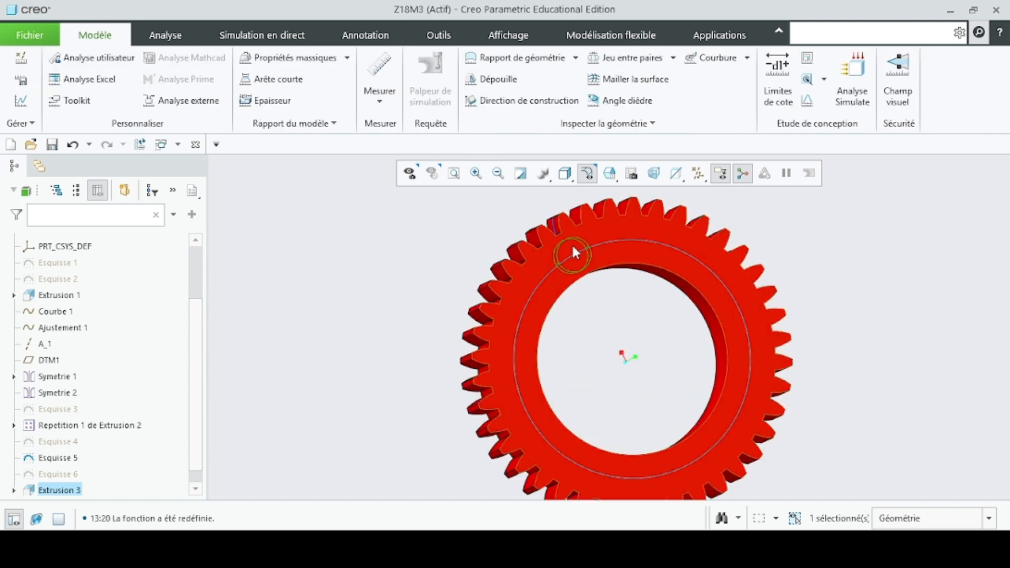
left_click(578, 274)
left_click(356, 234)
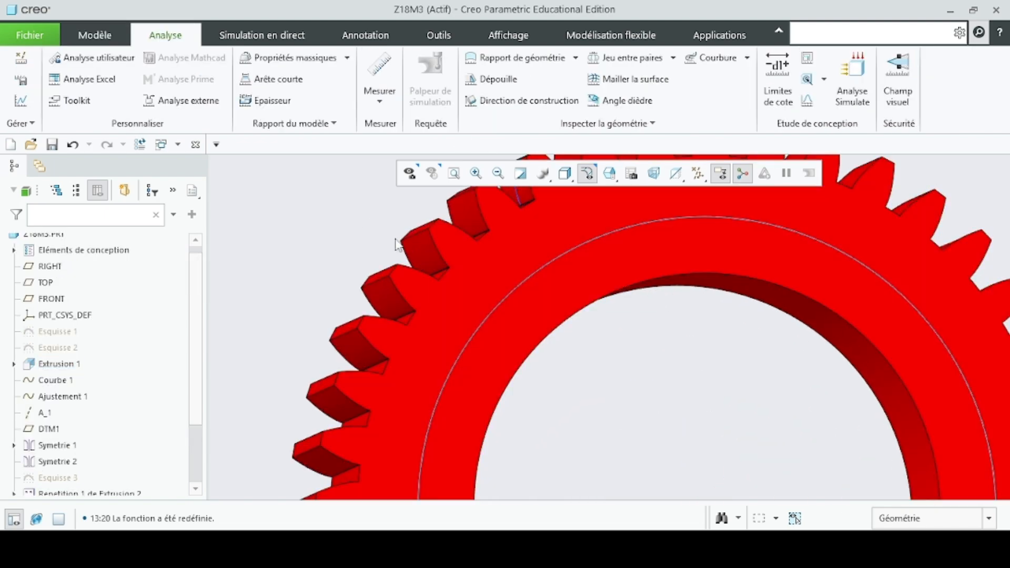
scroll(360, 259, "down", 5)
middle_click_drag(310, 247, 317, 266)
scroll(309, 343, "down", 4)
scroll(180, 357, "down", 1)
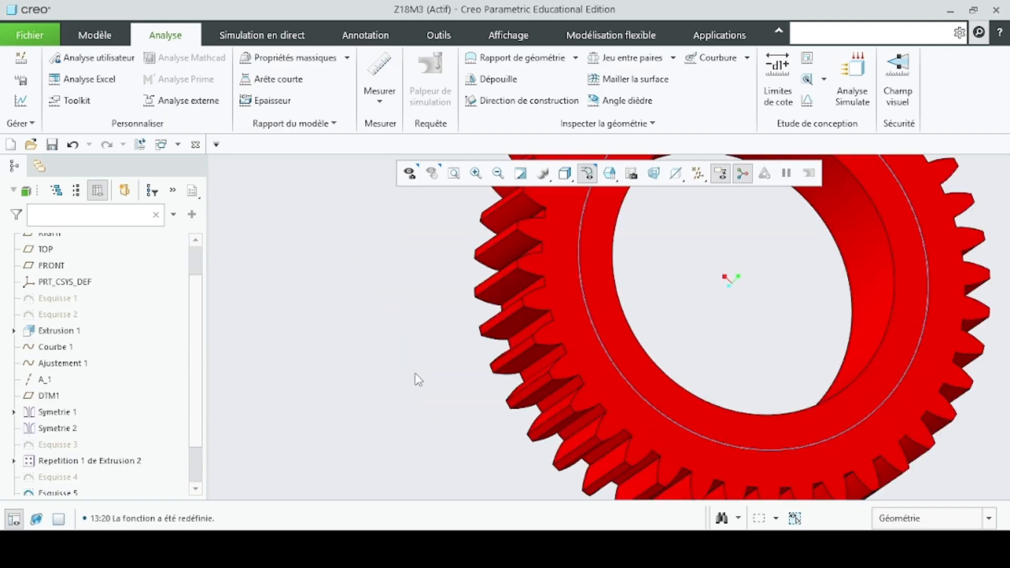
scroll(416, 358, "up", 5)
left_click(494, 288)
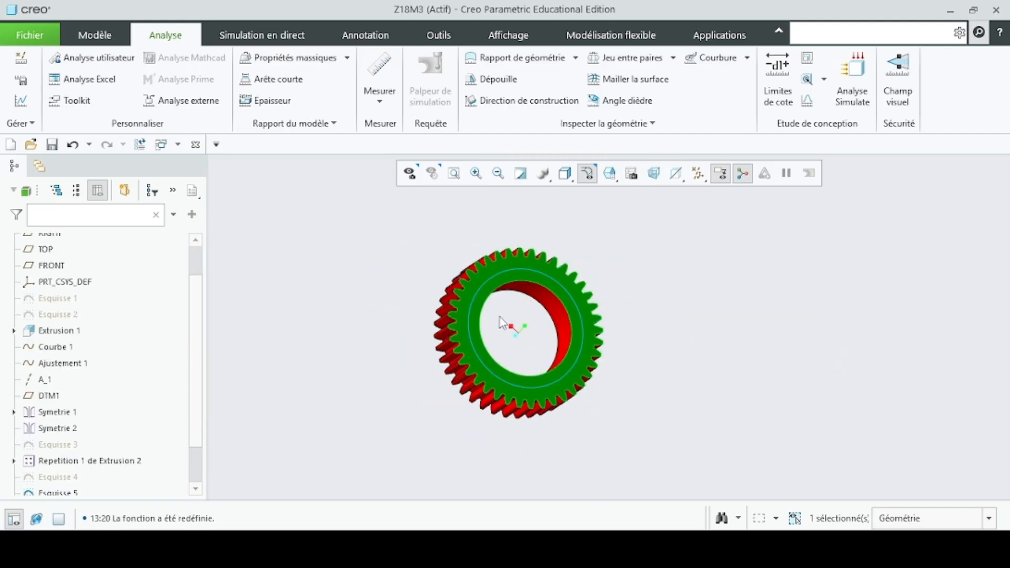
scroll(90, 436, "down", 2)
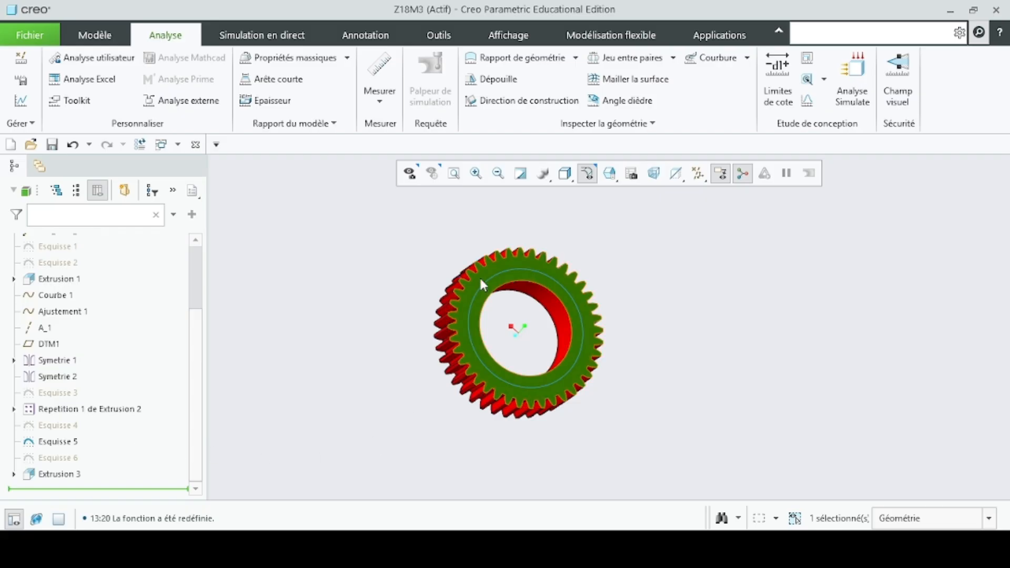
scroll(496, 244, "down", 5)
scroll(514, 264, "up", 6)
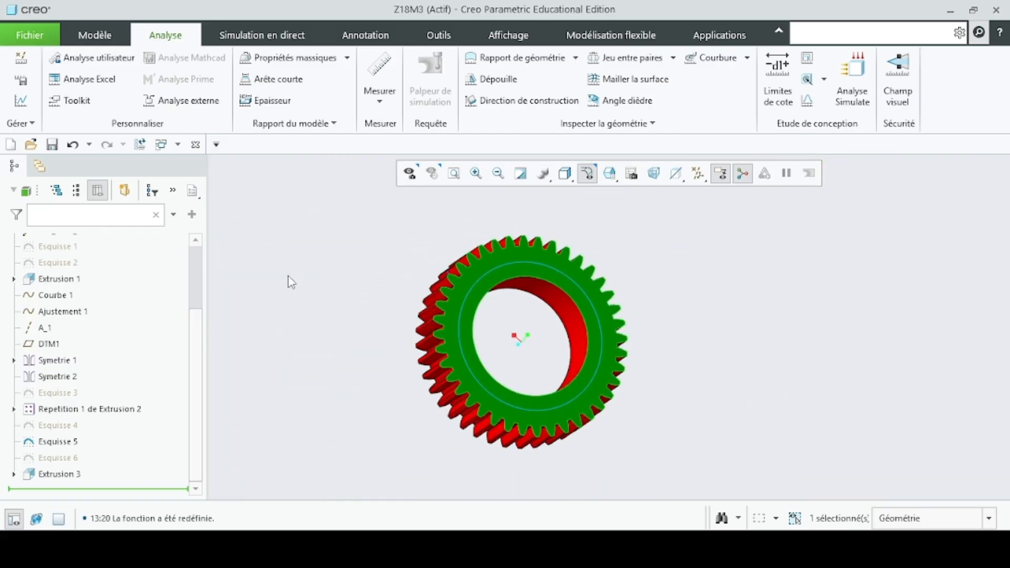
left_click(291, 282)
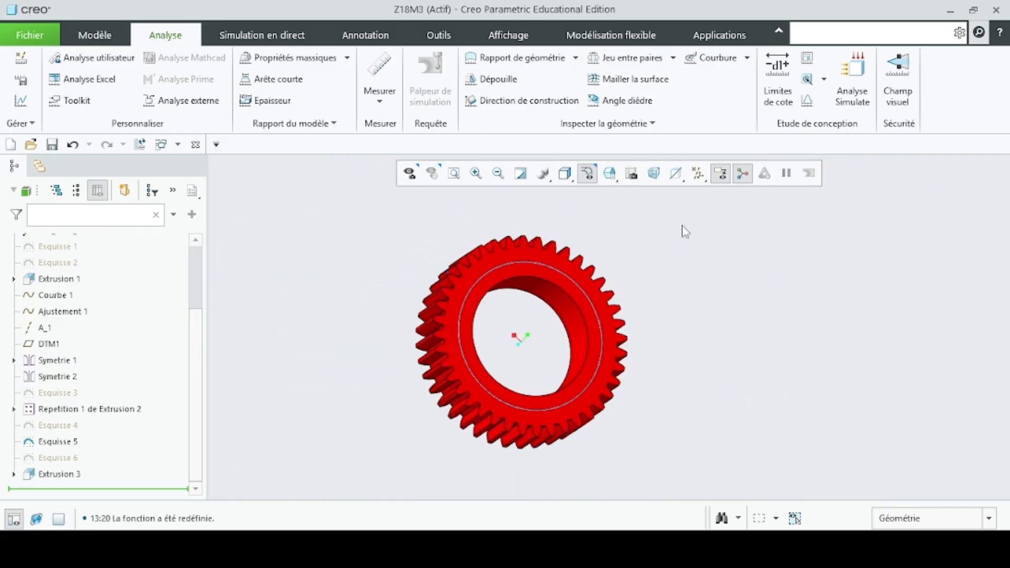
Start another sketch on the front face and draw a circle about 16 mm in diameter where the 62 mm circle crosses the vertical reference.
left_click(479, 267)
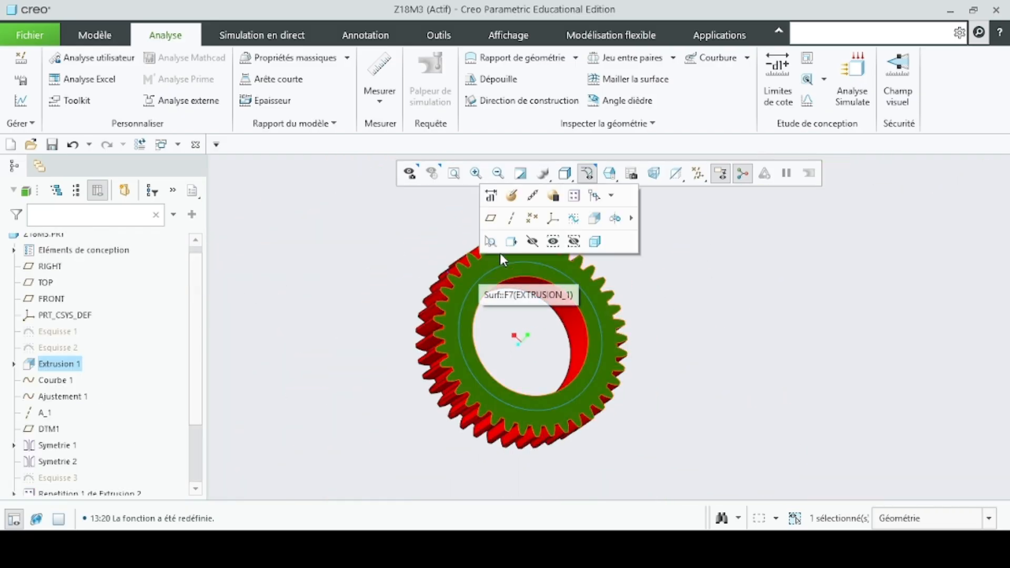
left_click(574, 219)
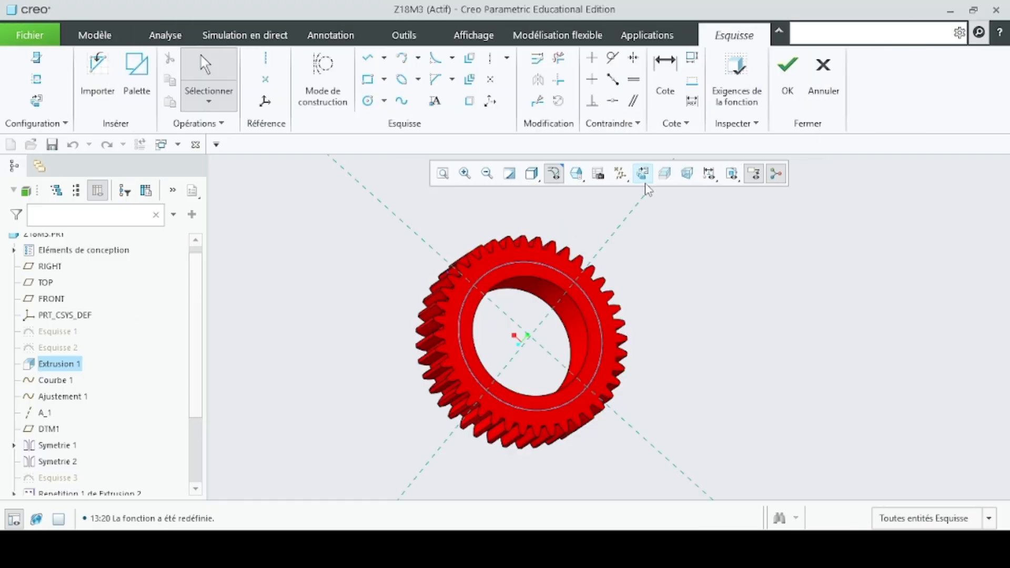
left_click(643, 174)
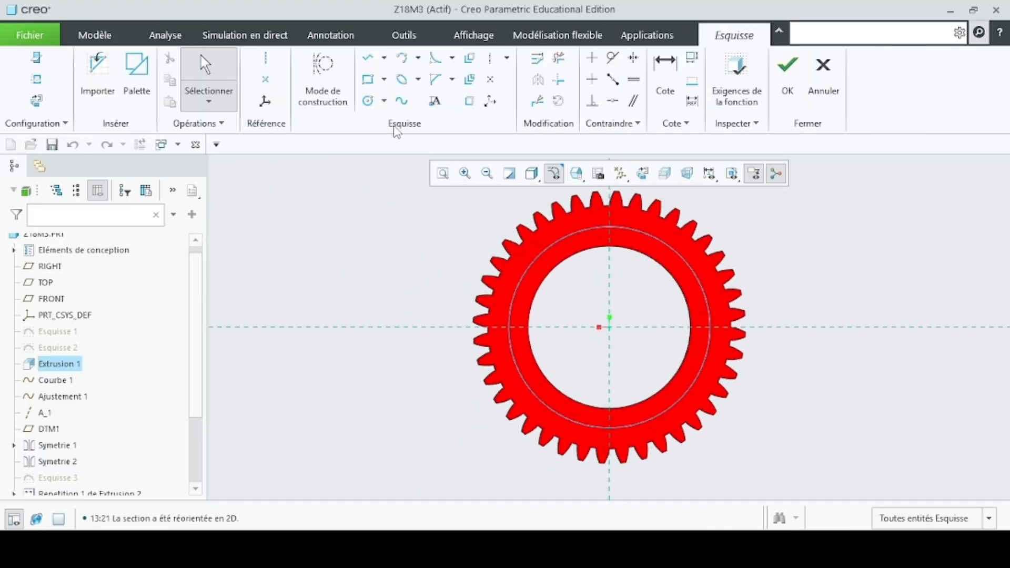
left_click(368, 101)
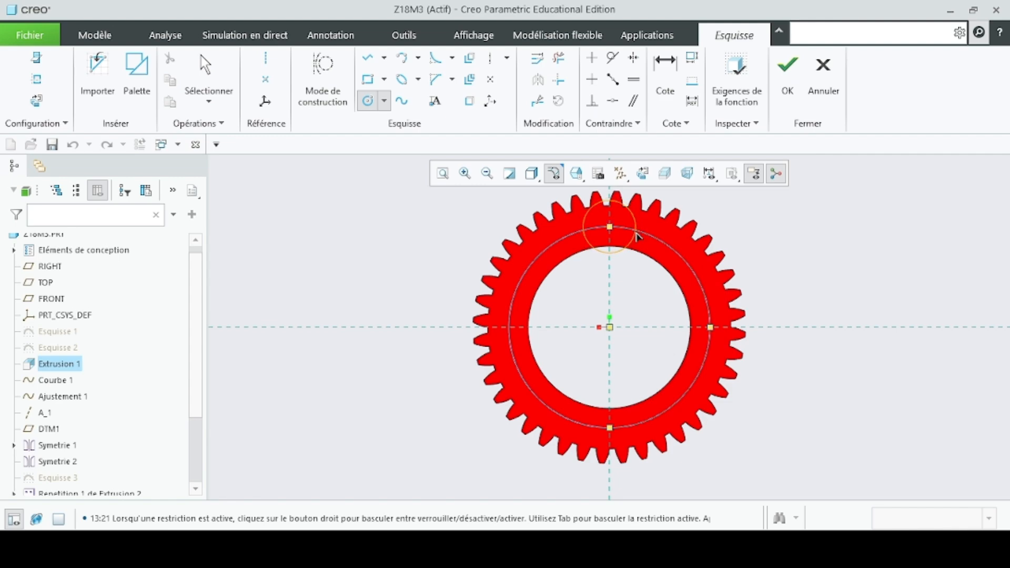
left_click(637, 236)
middle_click(604, 245)
Set the new circle's diameter to 9 mm and finish the sketch, keeping its changes.
double_click(567, 200)
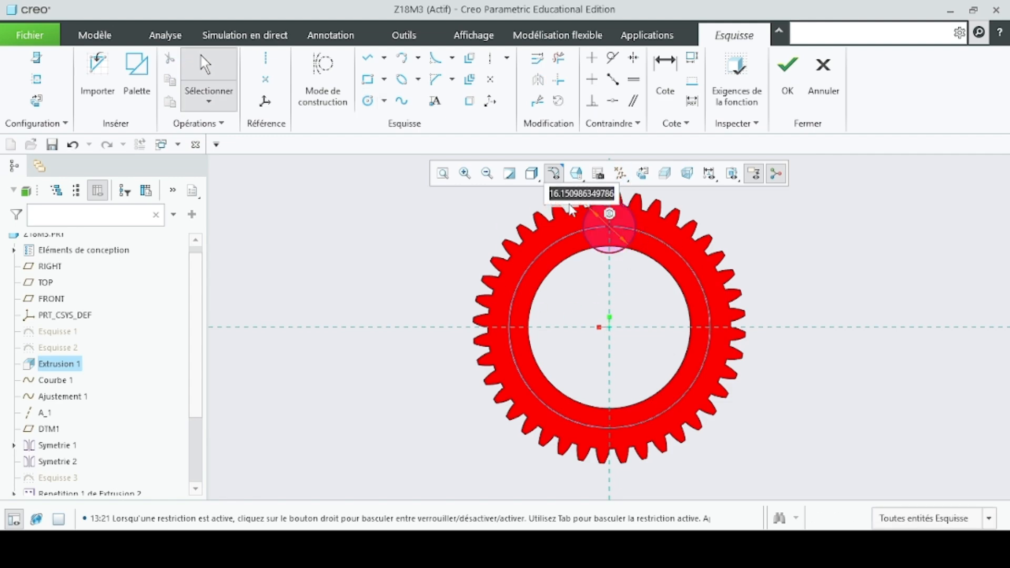
type("9")
key("Return")
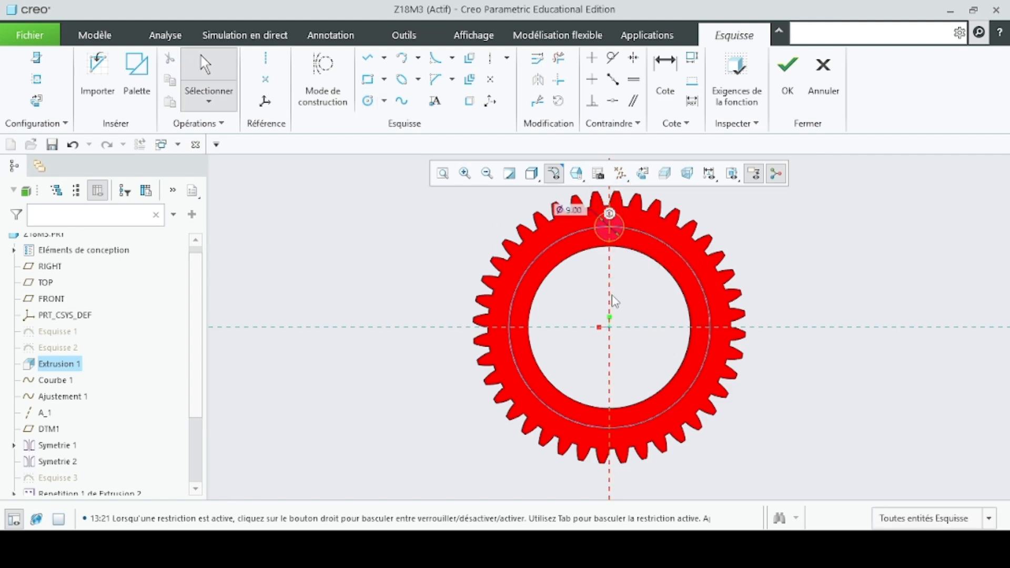
left_click(823, 76)
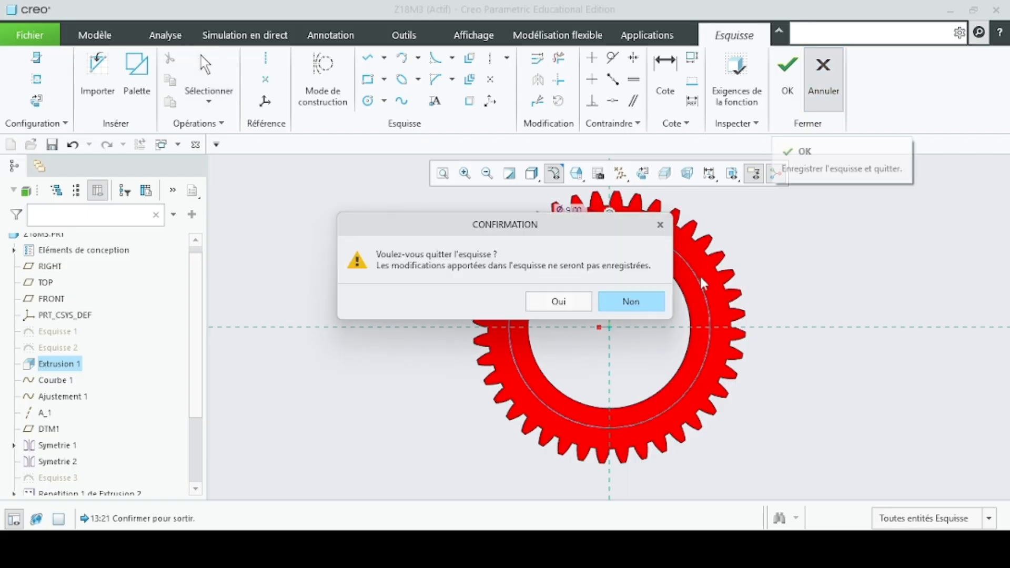
left_click(629, 306)
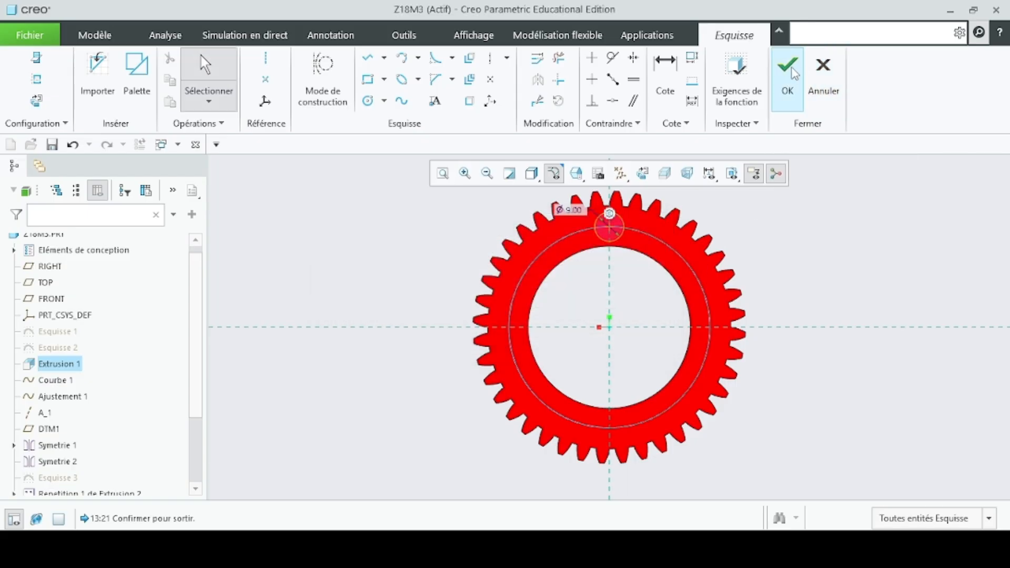
left_click(777, 96)
Extrude the new 9 mm circle as a material-removing cut 5.5 mm deep into the gear body.
middle_click_drag(420, 266, 474, 259)
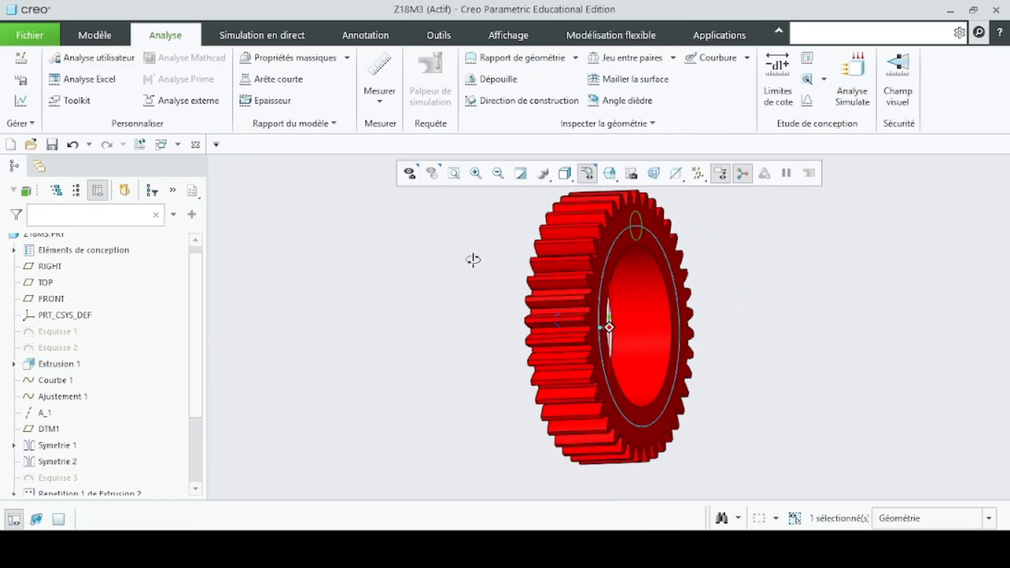
left_click(102, 29)
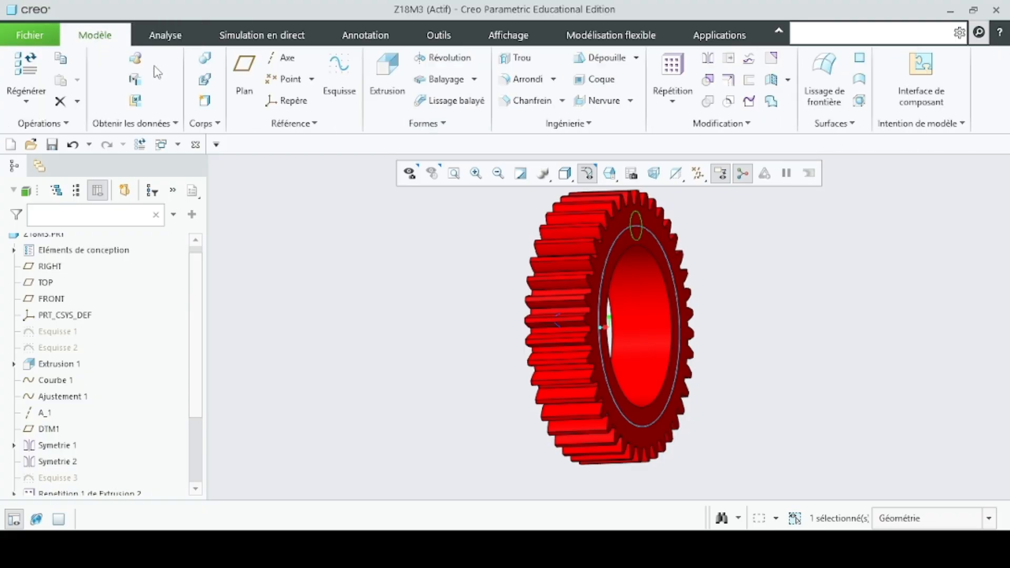
left_click(380, 84)
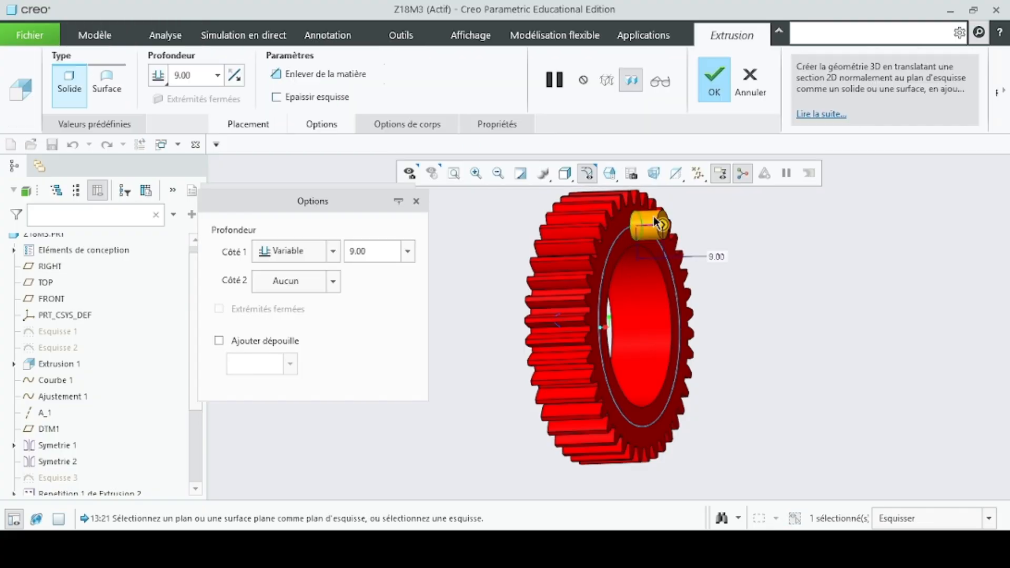
left_click_drag(663, 227, 622, 226)
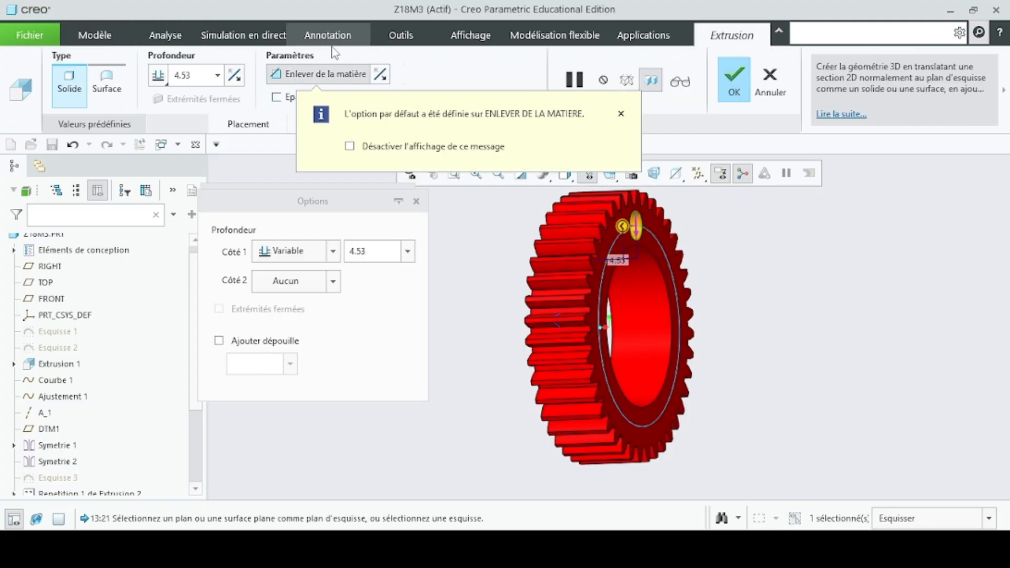
double_click(373, 250)
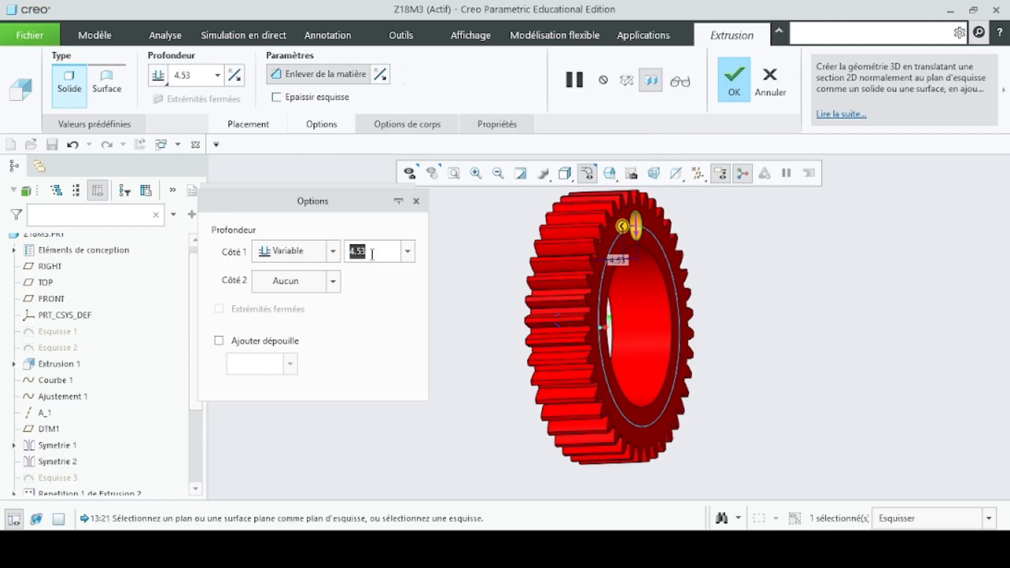
type("5.5")
key("Return")
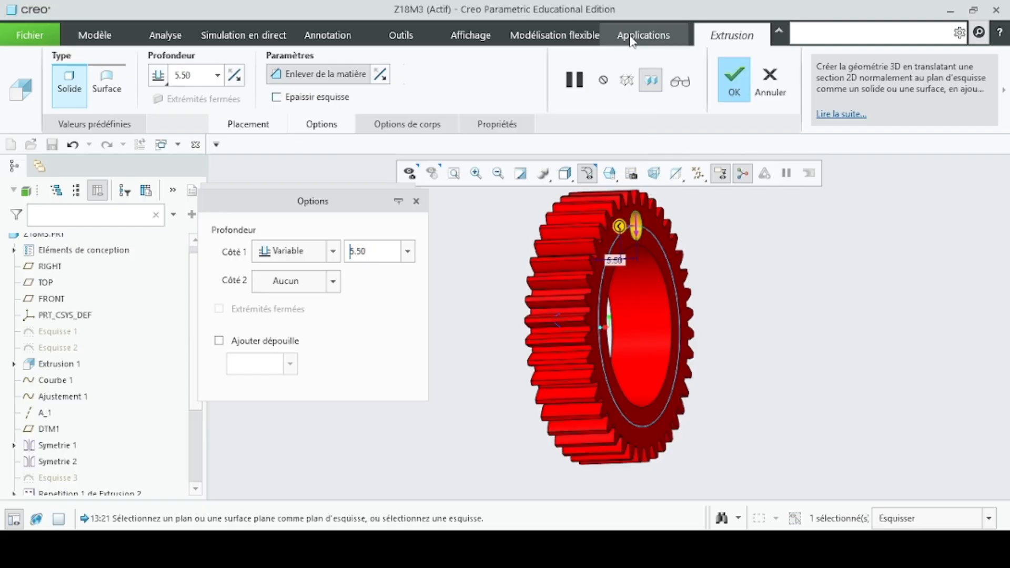
left_click(731, 84)
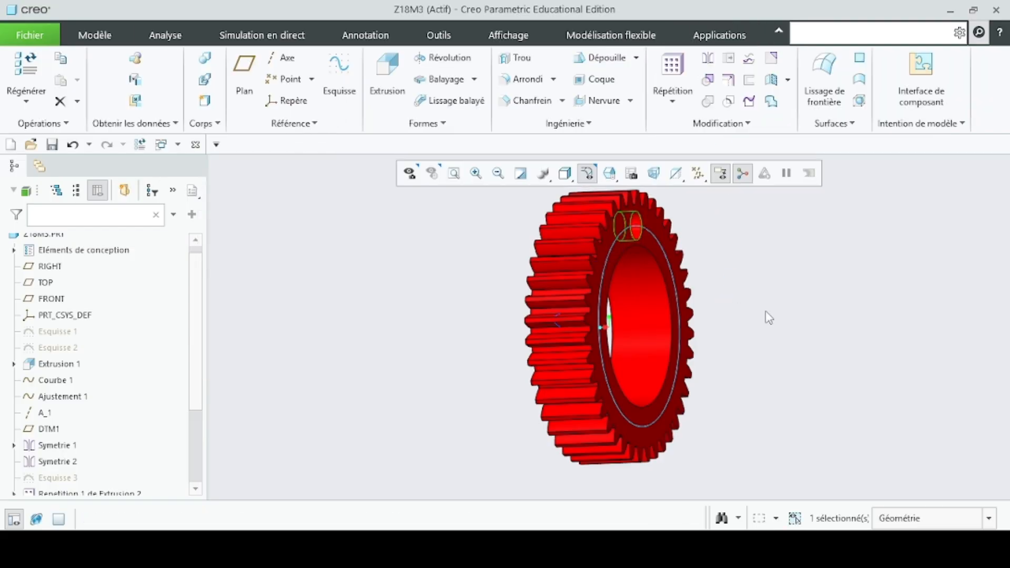
Start a sketch on the floor of the 9 mm recess and draw a concentric circle about 28 mm in diameter.
middle_click_drag(768, 318, 713, 271)
scroll(672, 255, "down", 4)
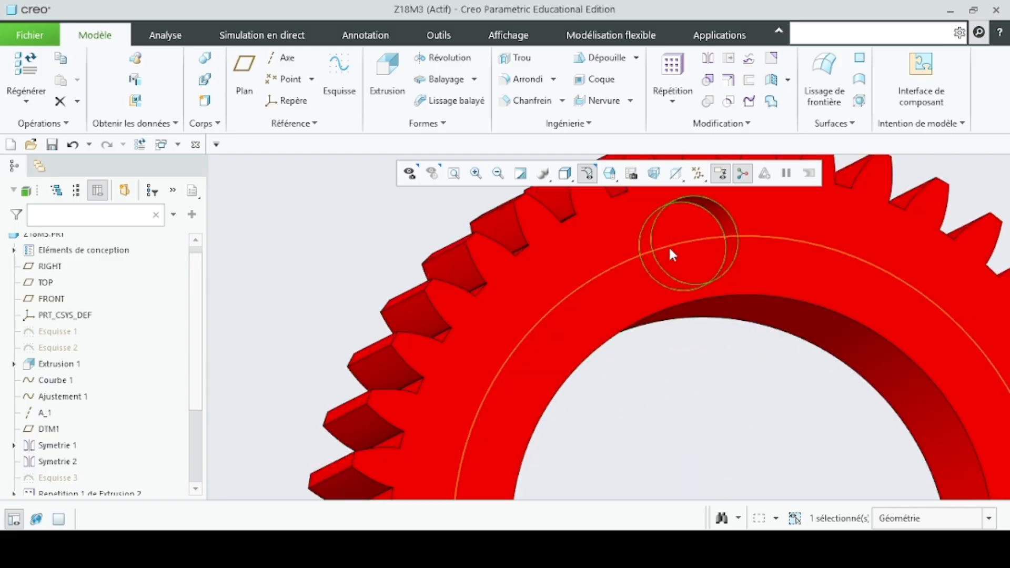
left_click(690, 229)
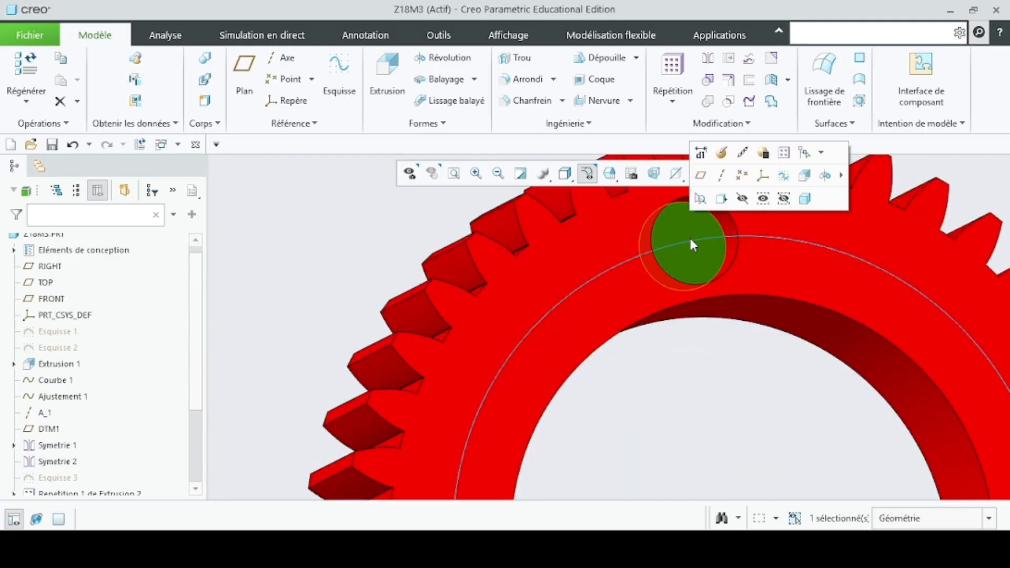
left_click(764, 178)
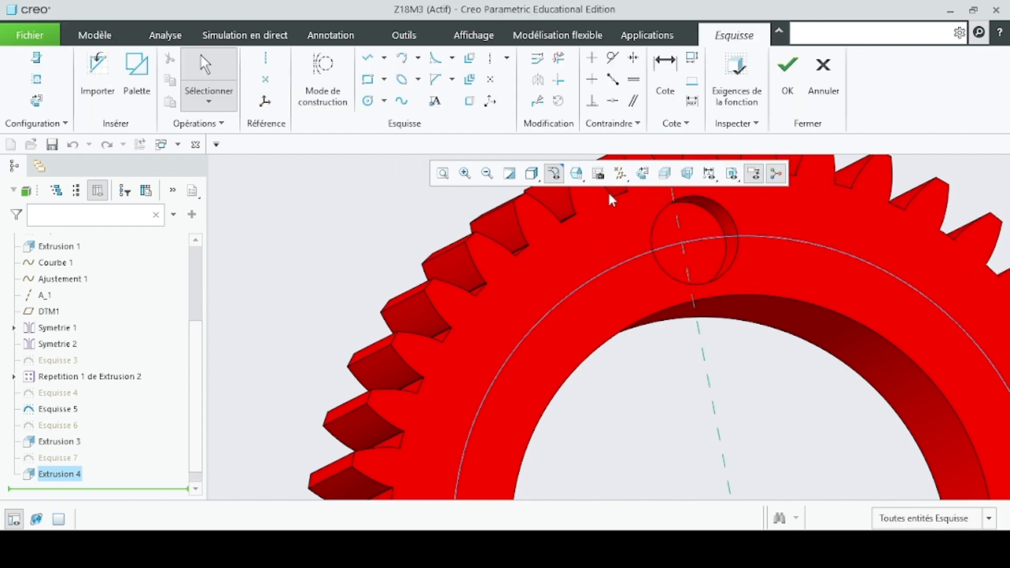
left_click(641, 177)
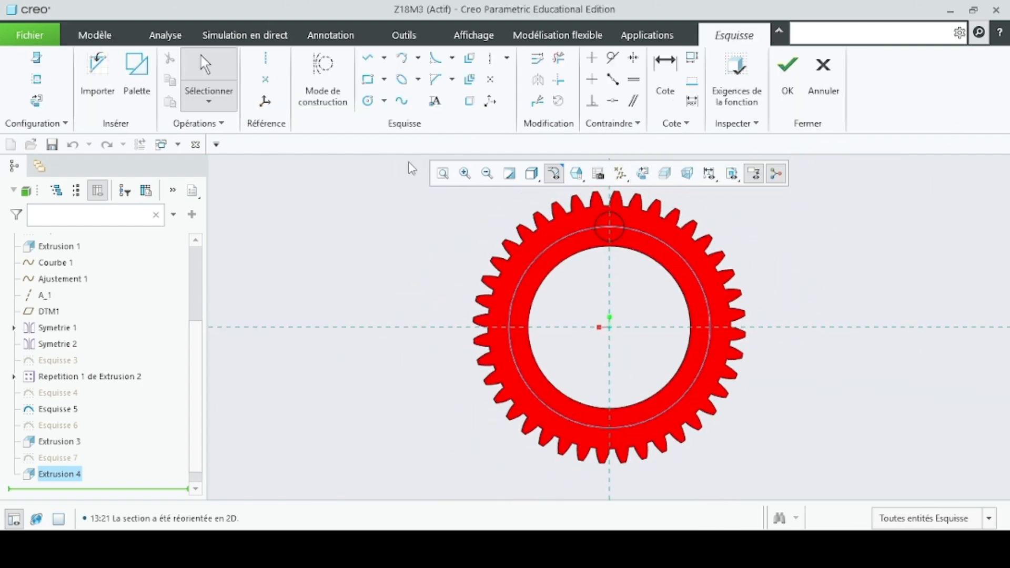
left_click(370, 103)
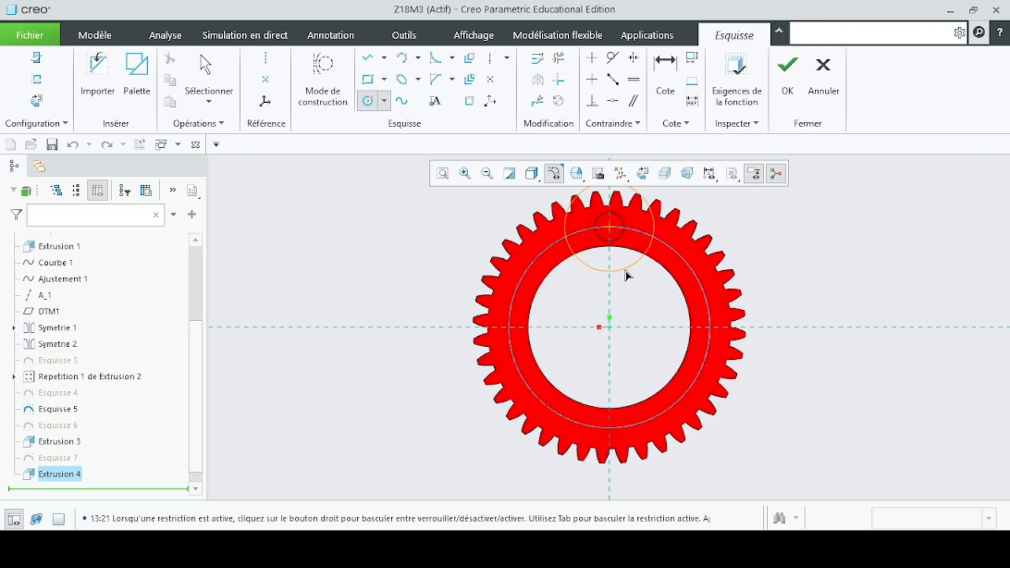
middle_click(630, 306)
scroll(592, 252, "up", 2)
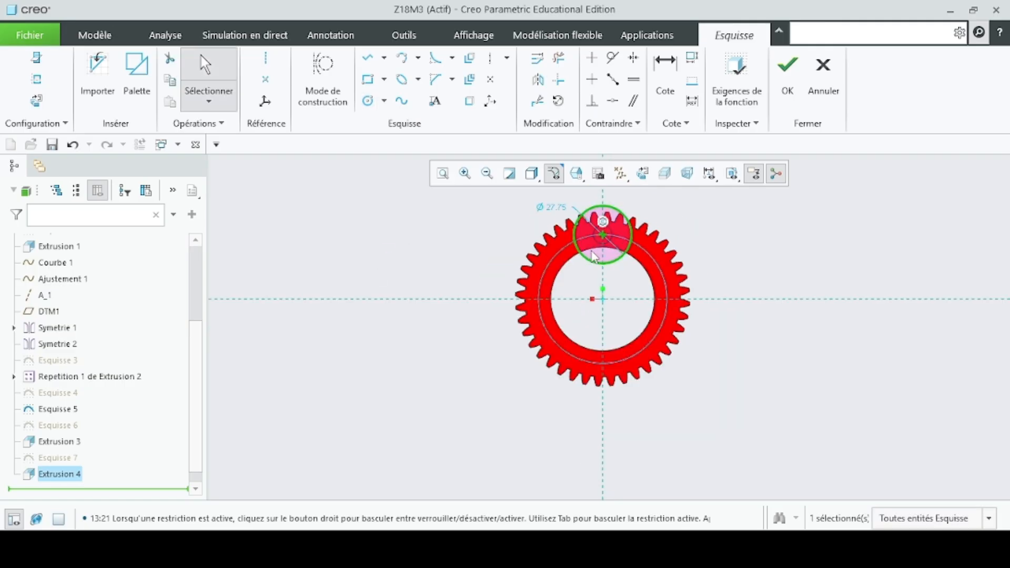
Set the new circle's diameter to 5.5 mm and finish the sketch.
double_click(556, 208)
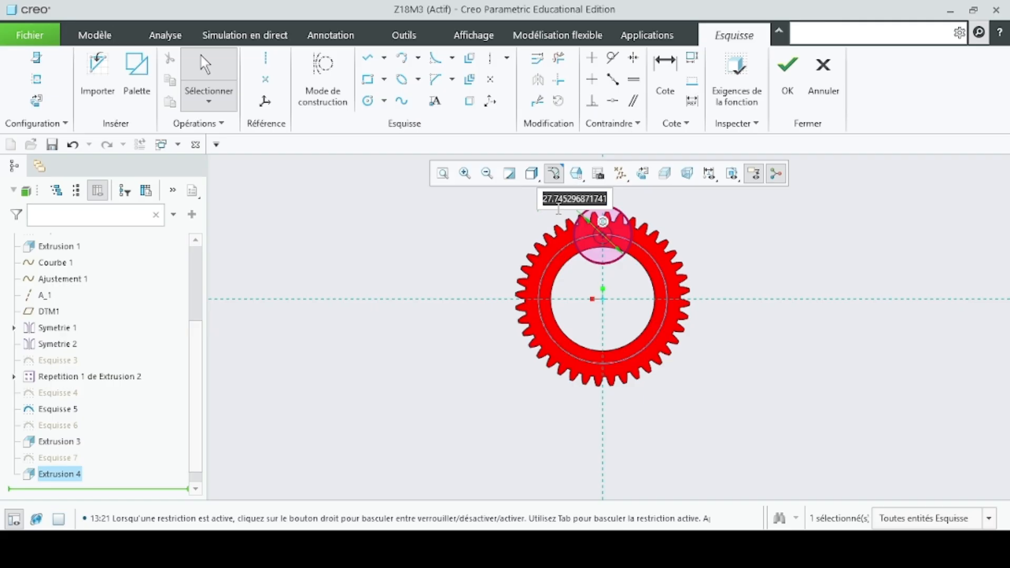
type("5.5")
key("Return")
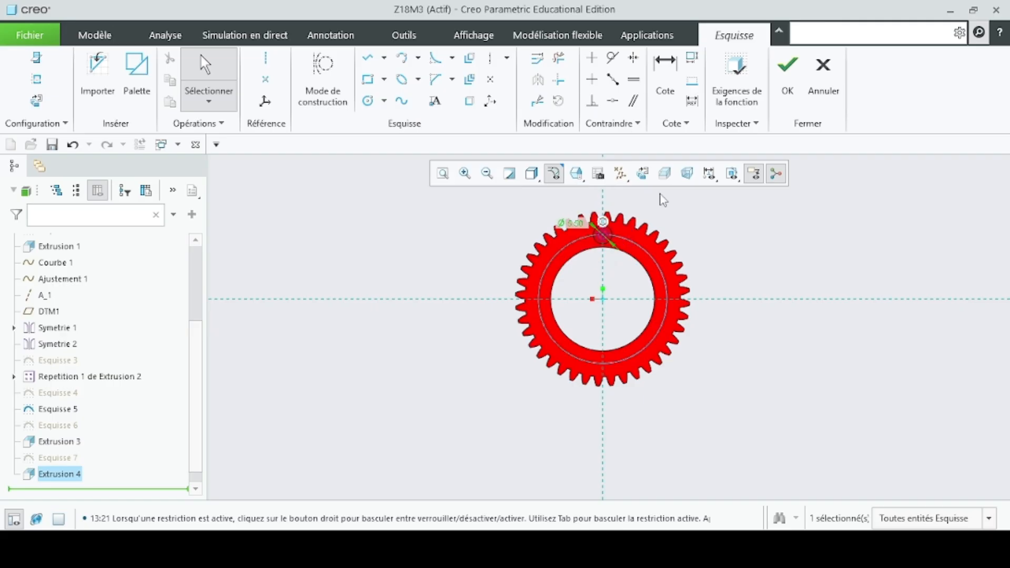
left_click(787, 71)
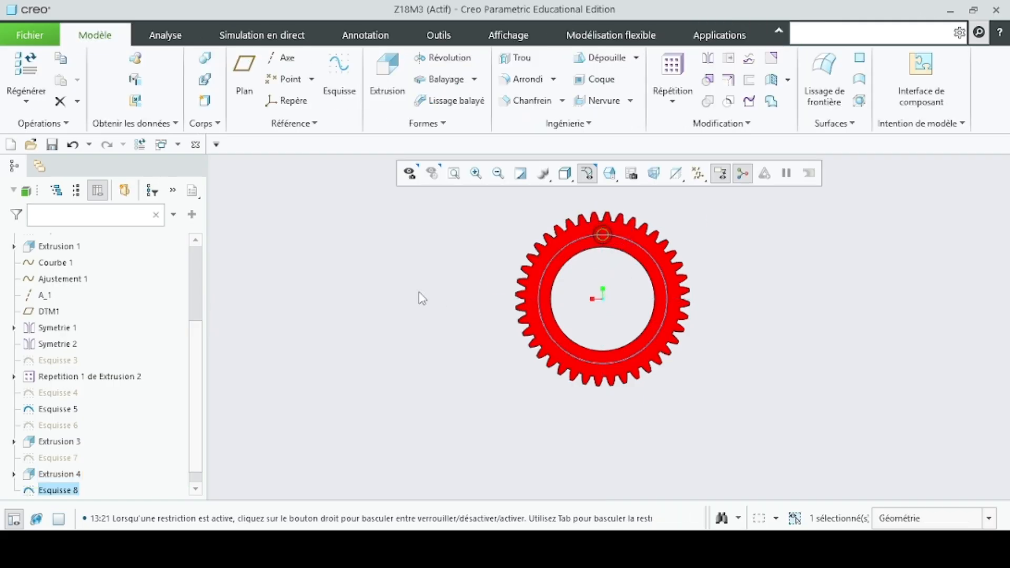
Extrude the 5.5 mm circle as a material-removing cut about 55 mm deep, passing completely through the gear.
middle_click_drag(425, 284, 472, 283)
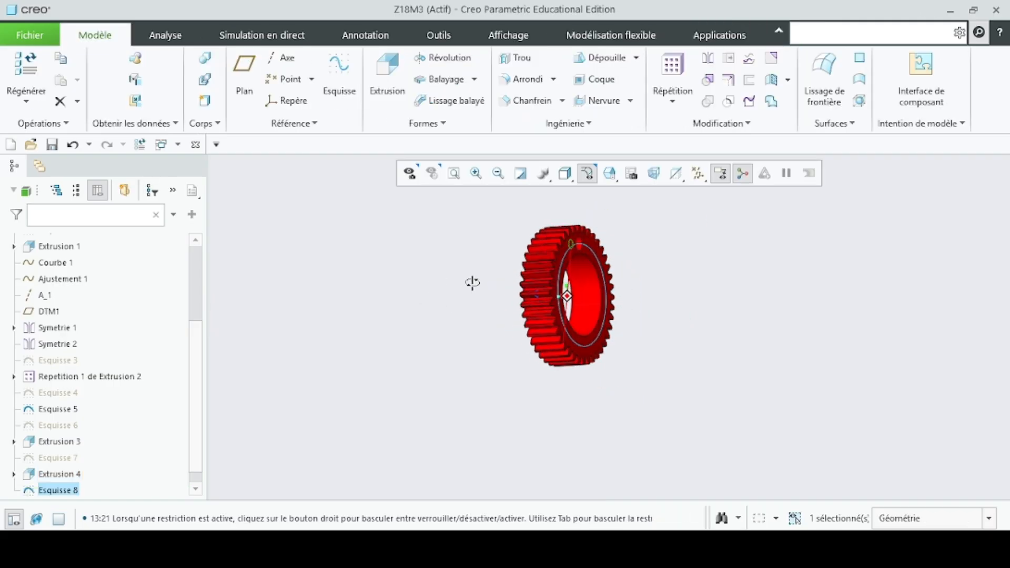
left_click(388, 84)
left_click_drag(579, 242, 490, 249)
left_click(734, 80)
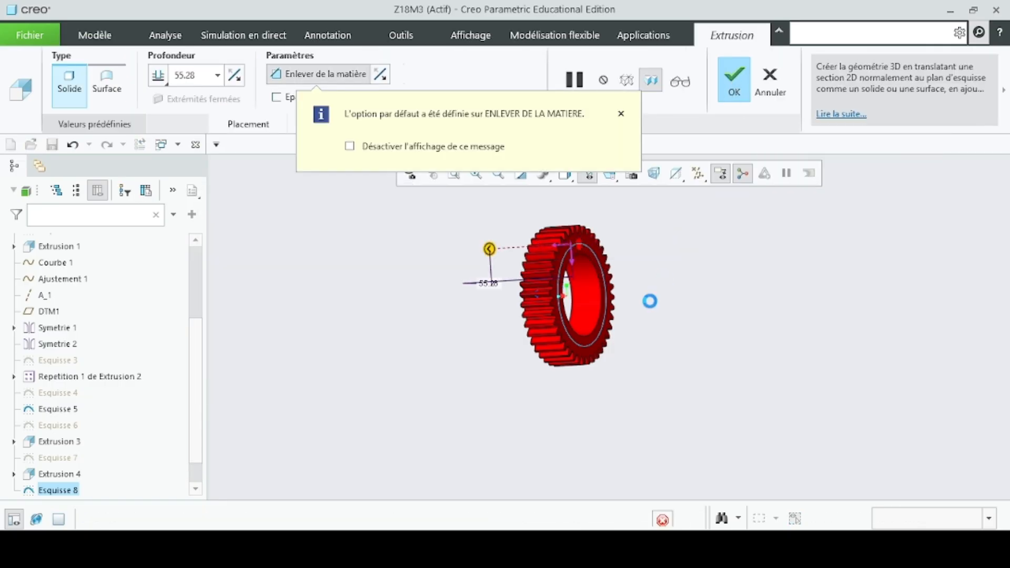
Turn on the display of all datum axes, points, coordinate systems and planes.
scroll(592, 273, "up", 4)
middle_click_drag(775, 291, 691, 320)
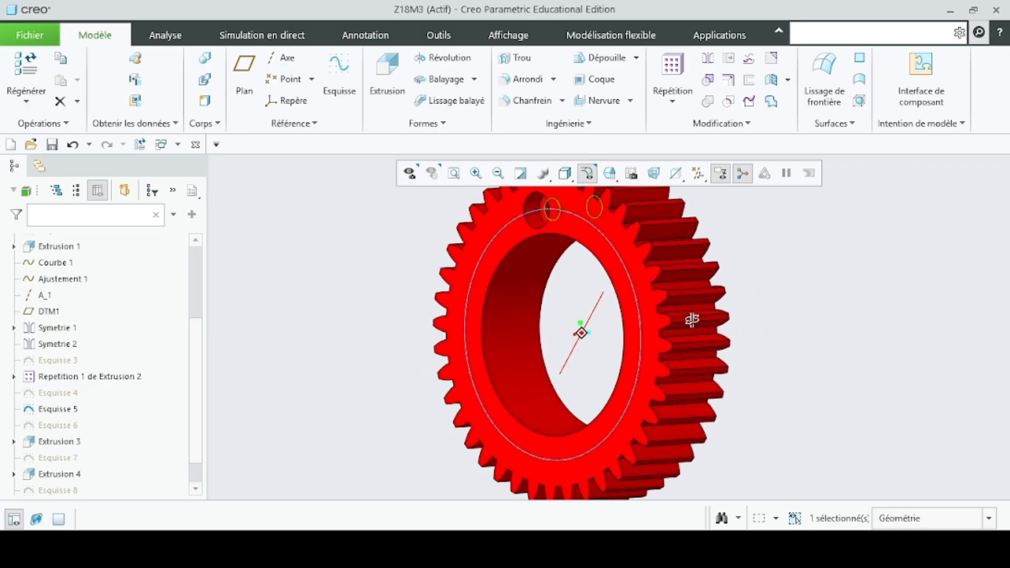
scroll(579, 330, "down", 2)
scroll(564, 327, "up", 3)
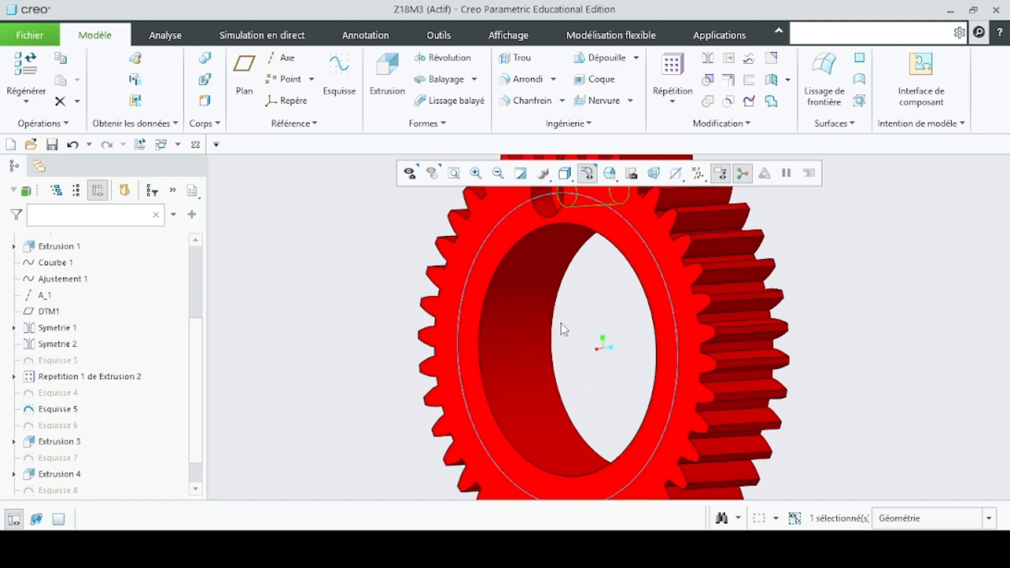
scroll(567, 331, "down", 4)
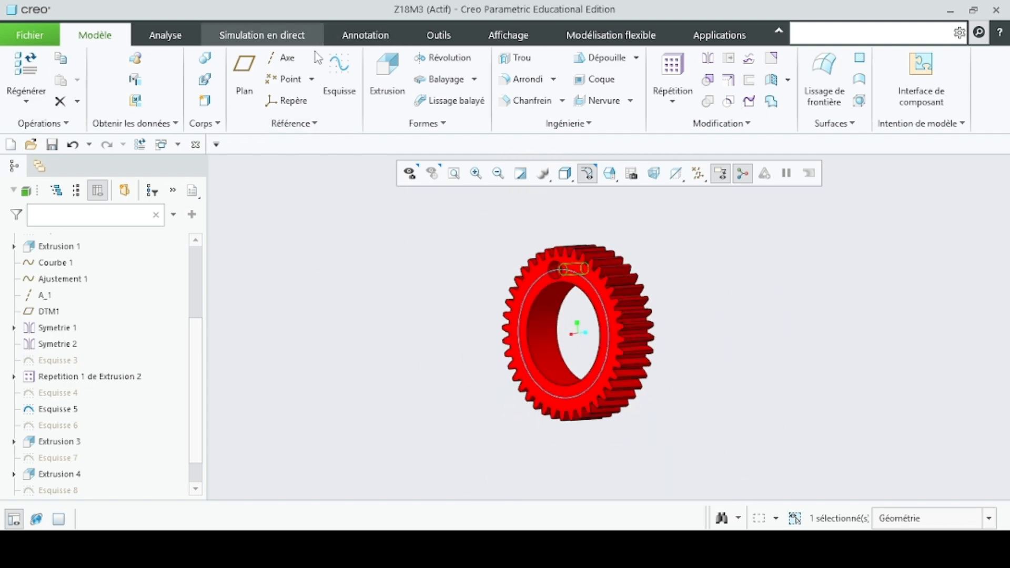
left_click(699, 179)
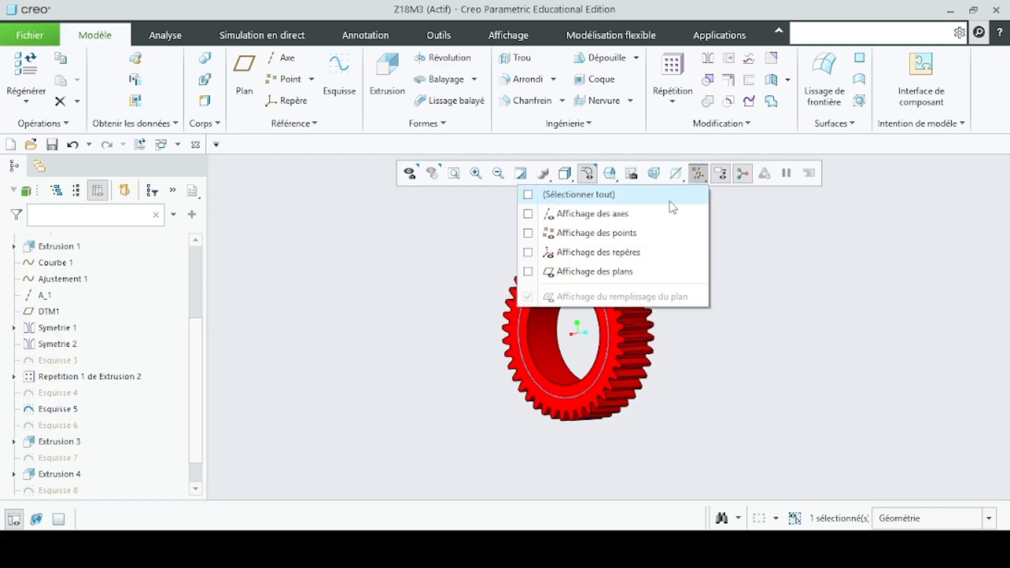
left_click(558, 196)
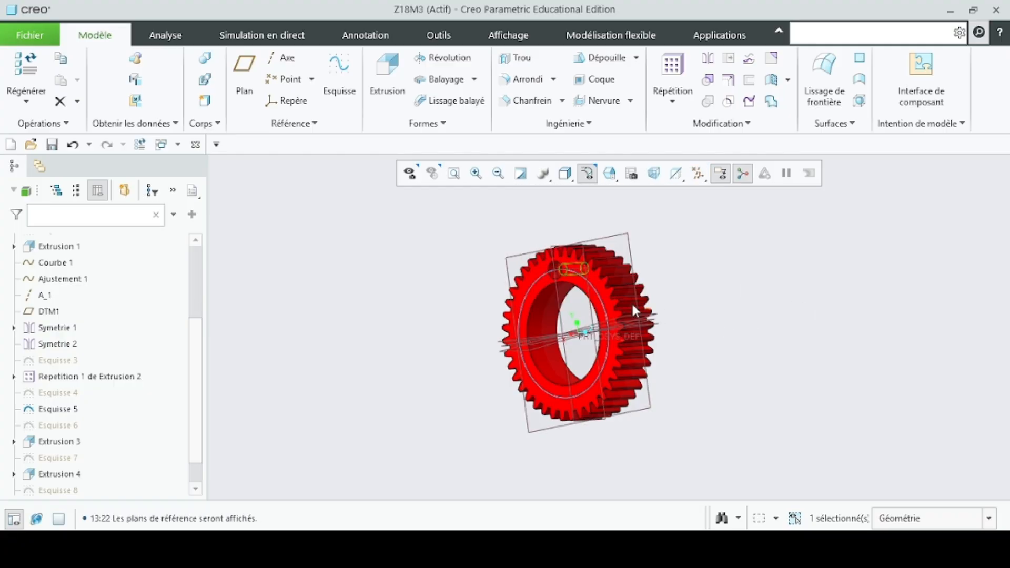
Create a datum axis along the gear's centre, passing through the intersection of the RIGHT and TOP datum planes.
left_click(284, 61)
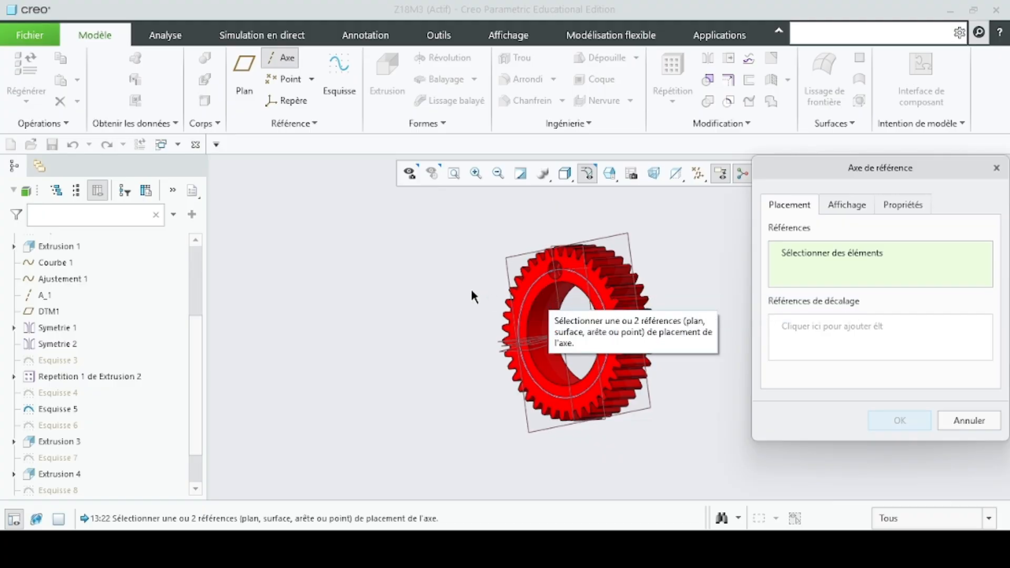
middle_click_drag(474, 294, 498, 287)
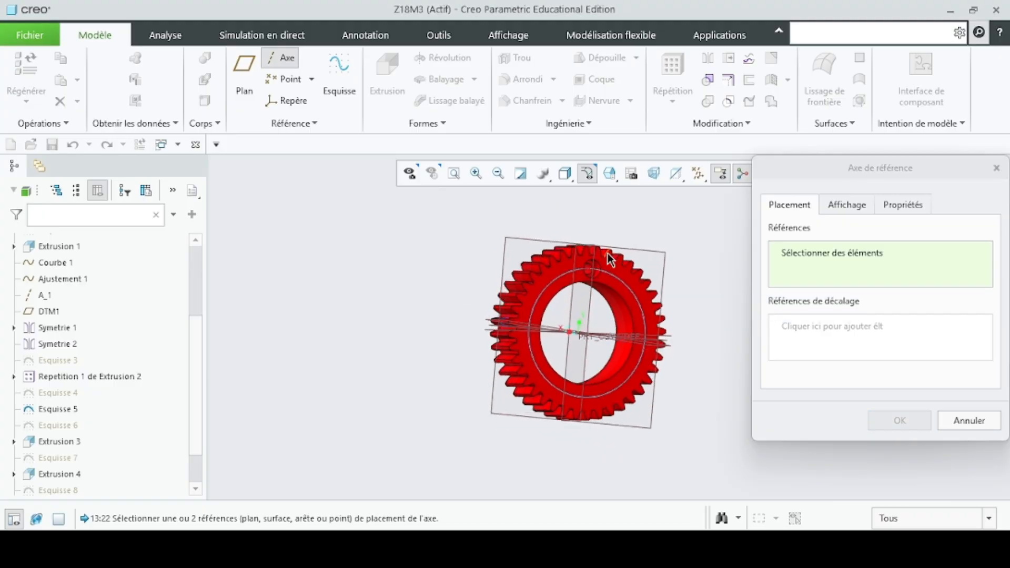
scroll(609, 258, "down", 2)
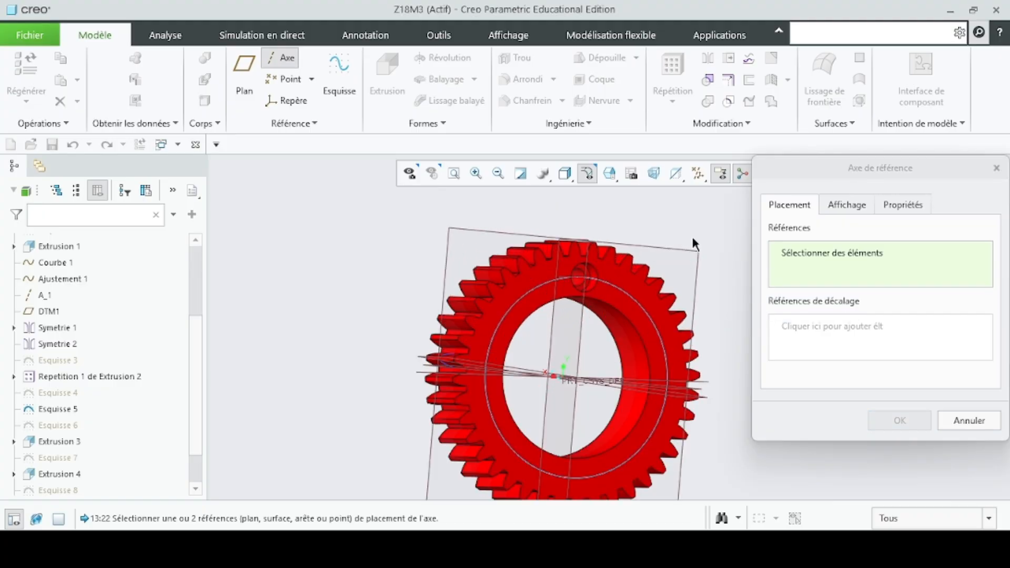
left_click(573, 335)
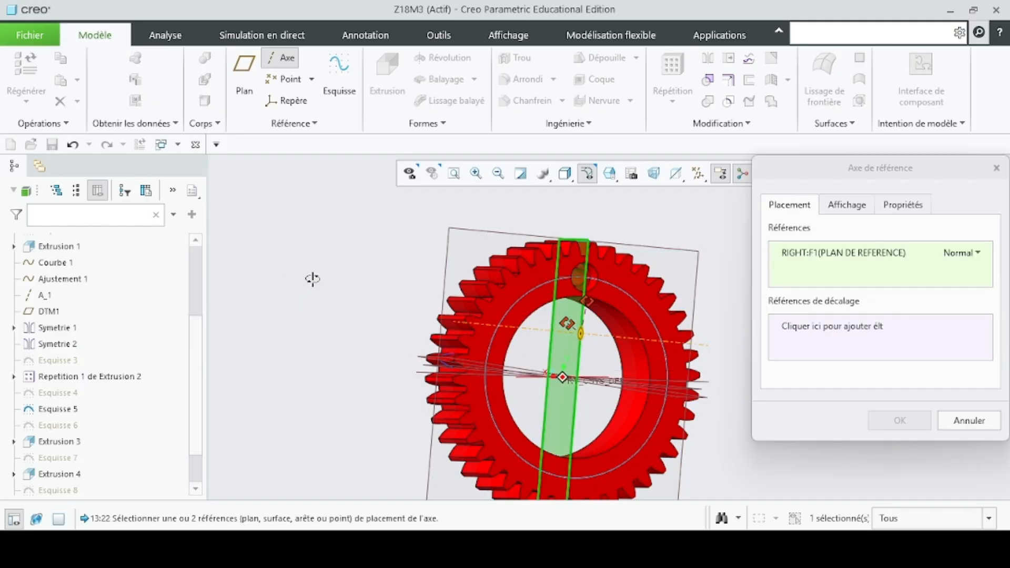
middle_click_drag(311, 279, 266, 256)
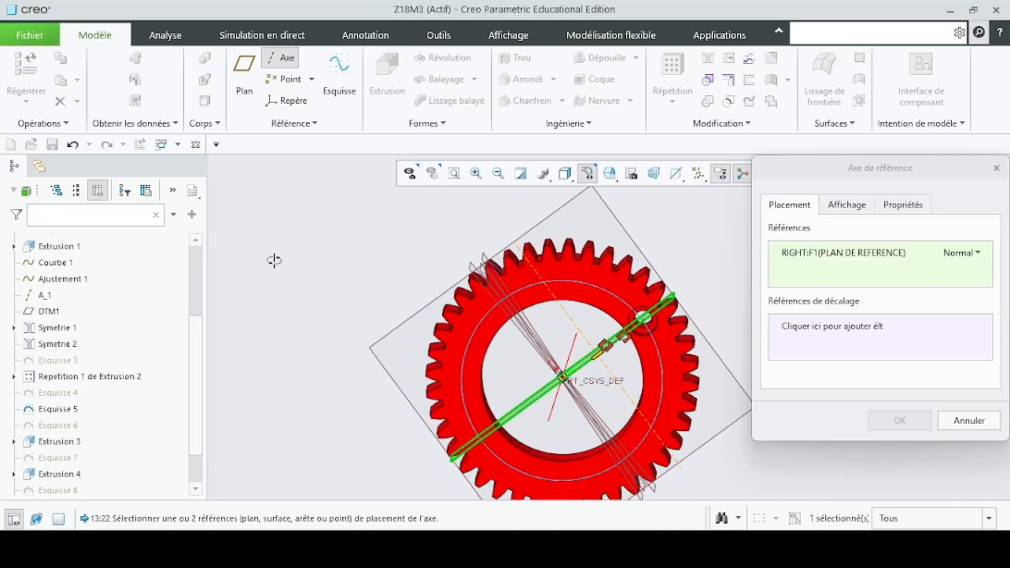
scroll(500, 295, "up", 4)
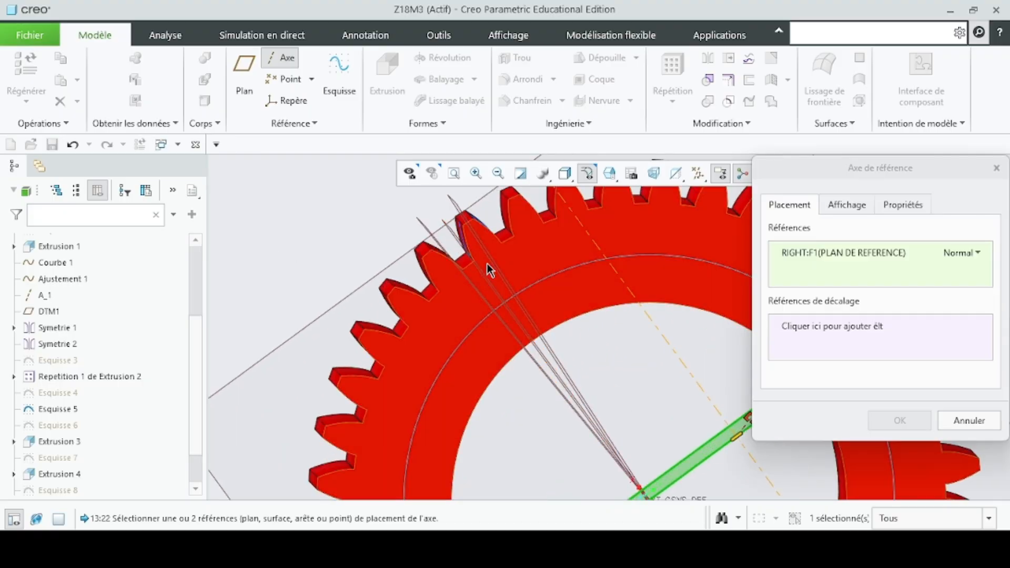
left_click(482, 280, "ctrl")
scroll(482, 284, "down", 4)
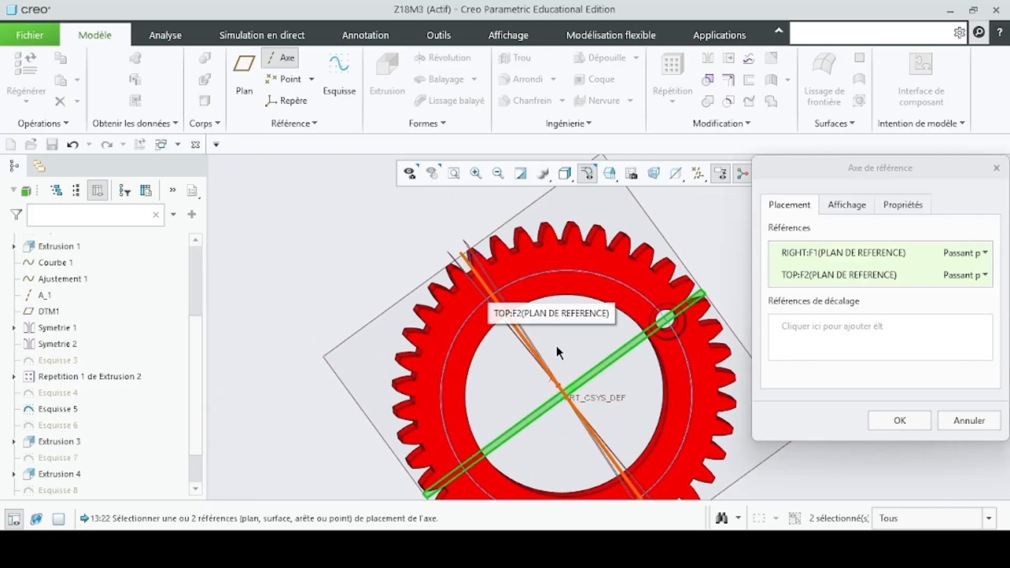
middle_click_drag(294, 261, 599, 494)
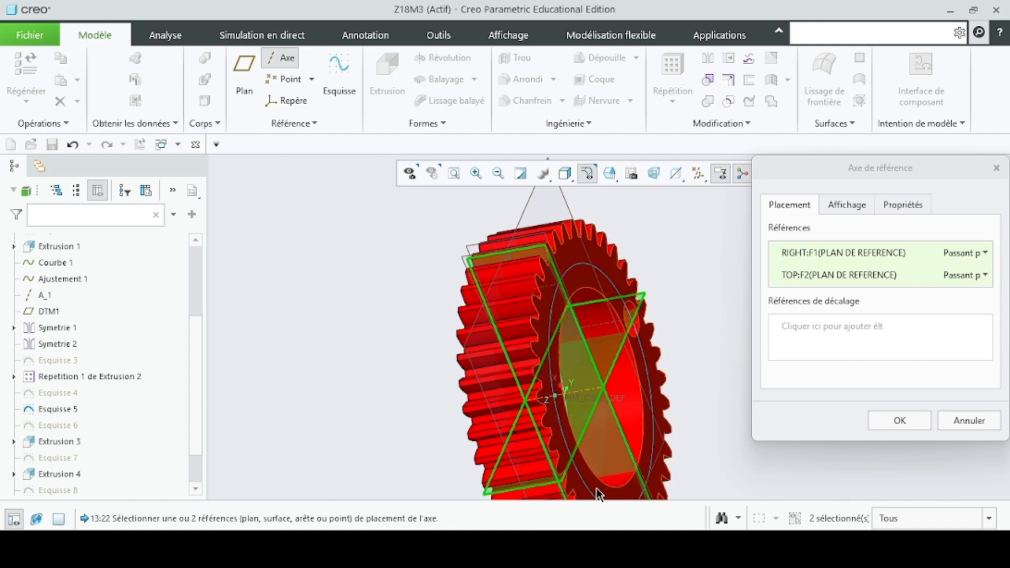
scroll(606, 390, "up", 5)
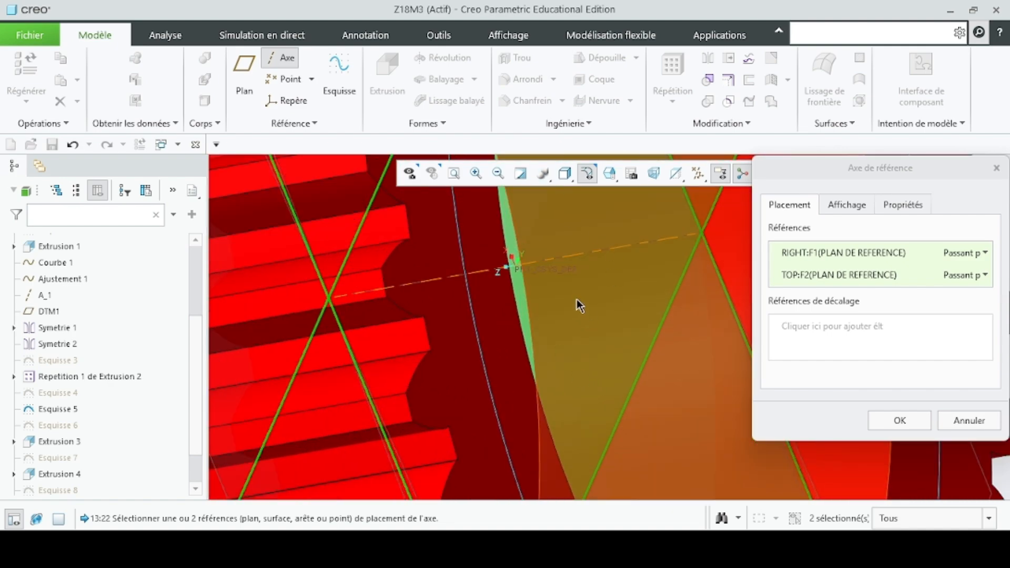
scroll(576, 299, "down", 5)
left_click(899, 420)
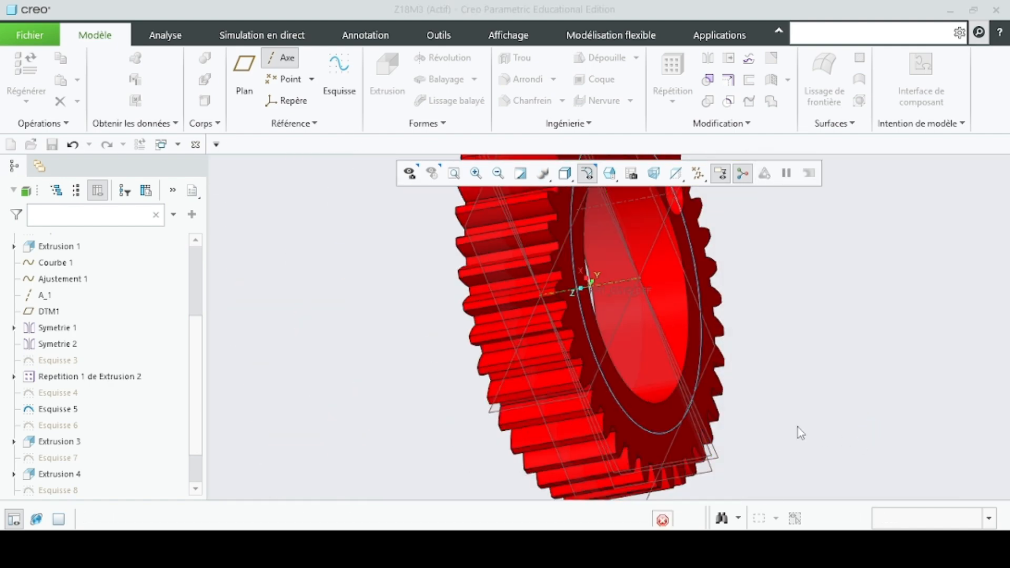
Start an axis pattern of the 9 mm counterbore cut, Extrusion 4, around the gear's central axis A_1.
middle_click_drag(796, 430, 700, 358)
scroll(97, 402, "down", 2)
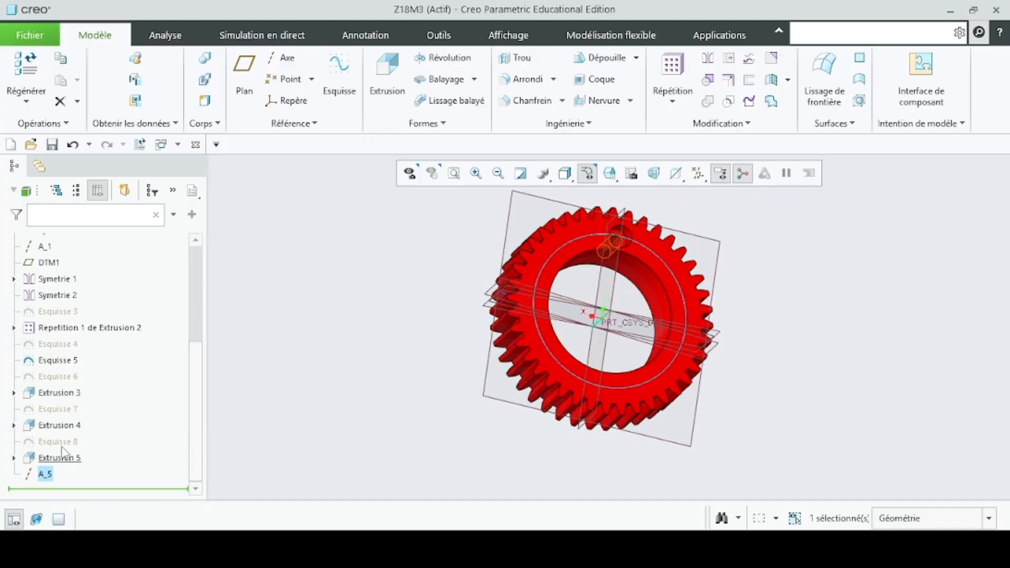
left_click(72, 427)
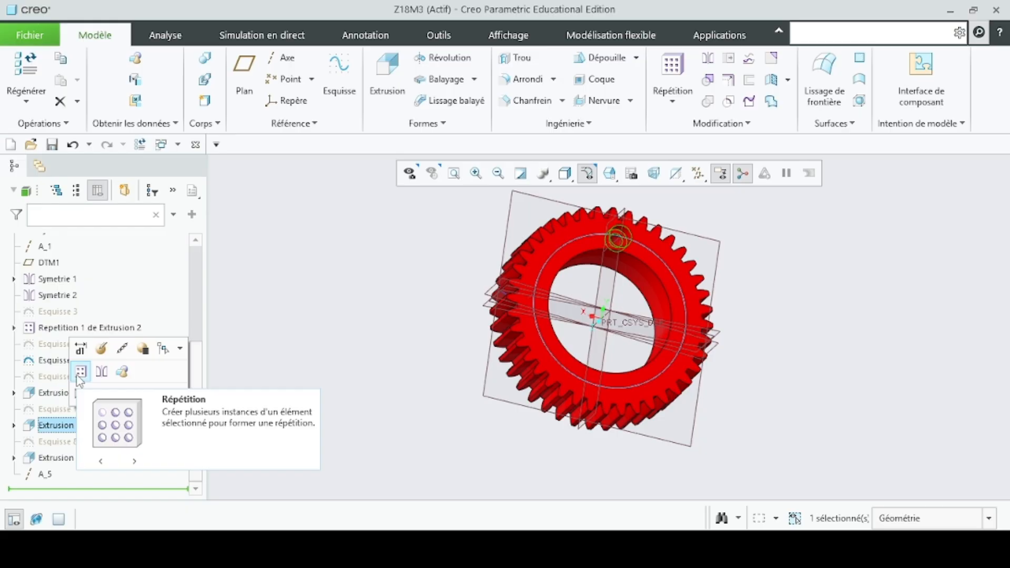
left_click(80, 373)
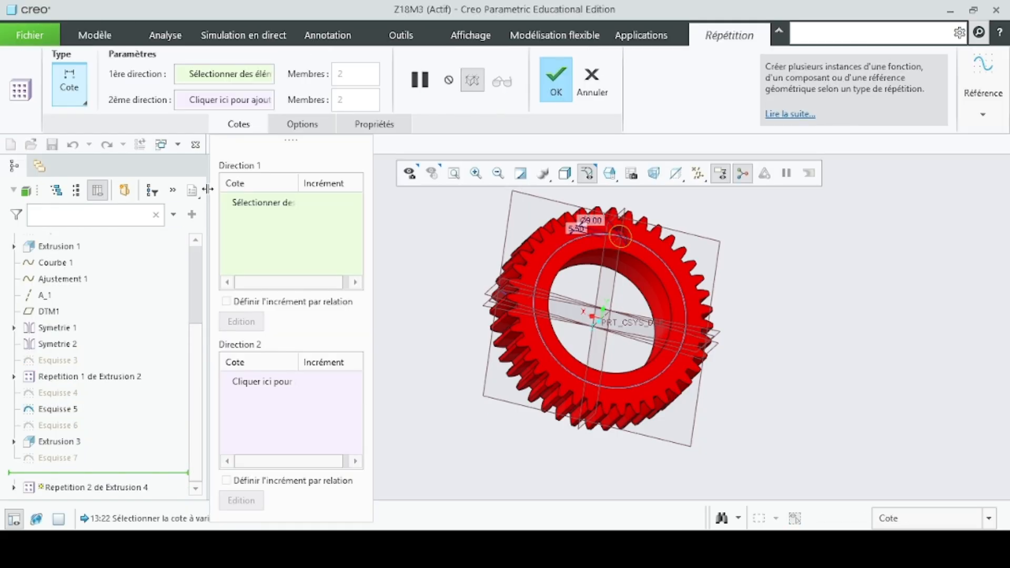
left_click(85, 92)
left_click(92, 153)
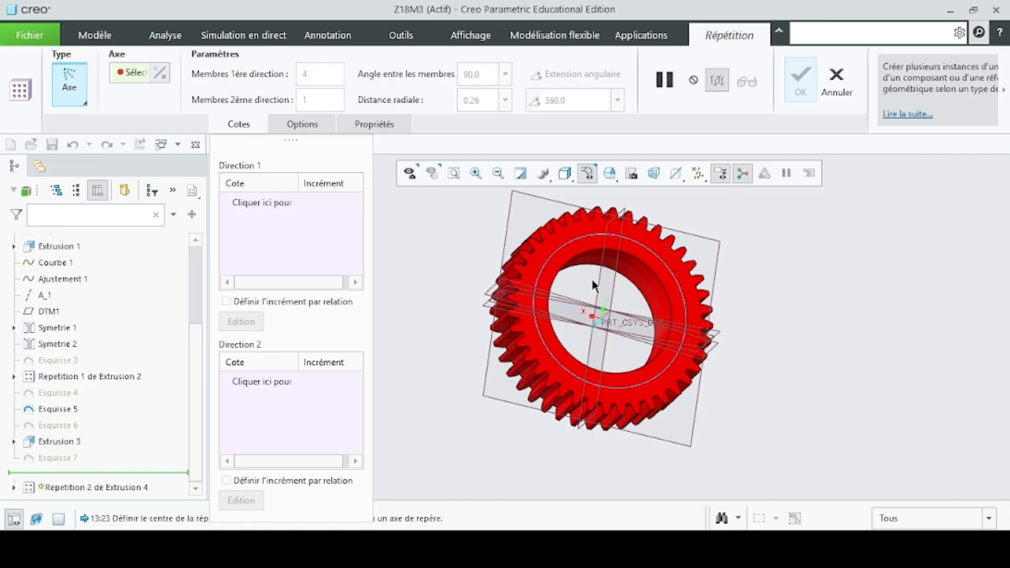
middle_click_drag(794, 386, 745, 401)
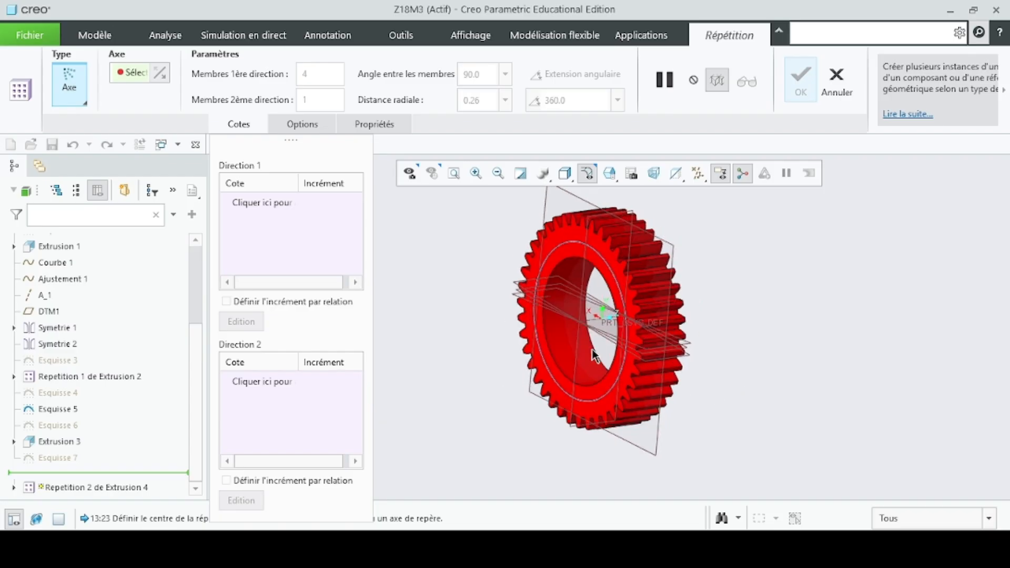
scroll(604, 322, "up", 5)
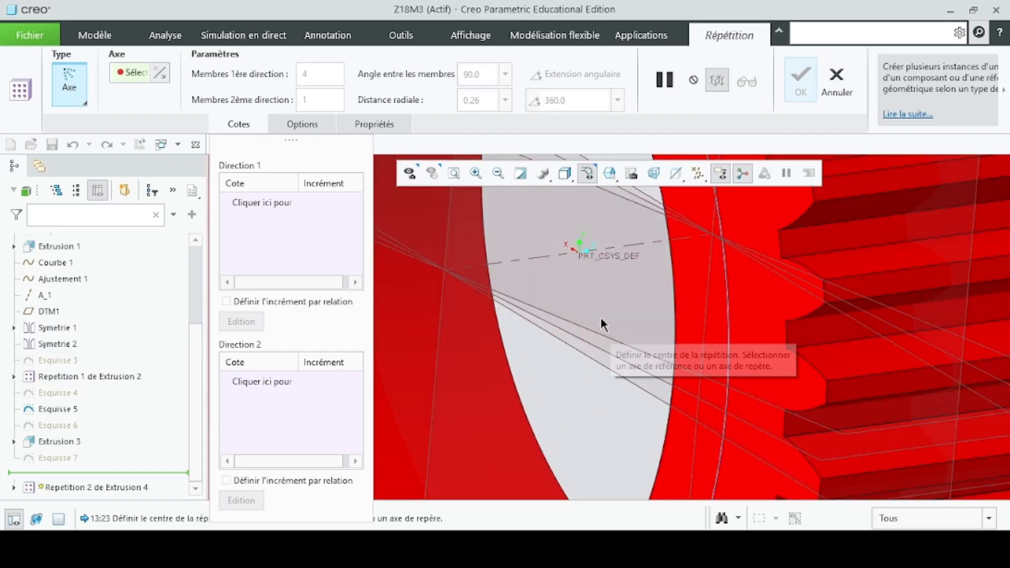
left_click(610, 247)
scroll(590, 321, "down", 6)
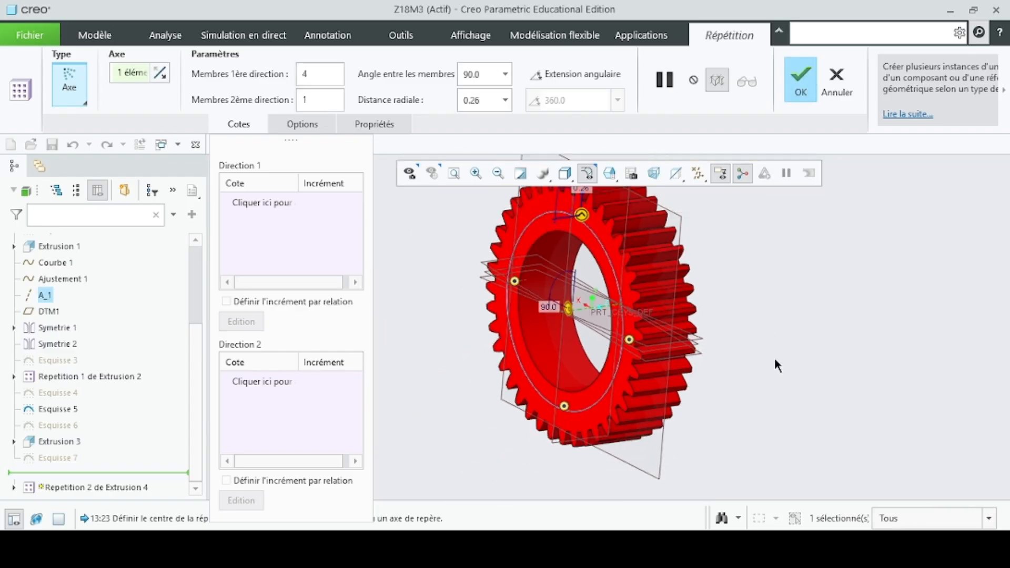
middle_click_drag(775, 358, 847, 360)
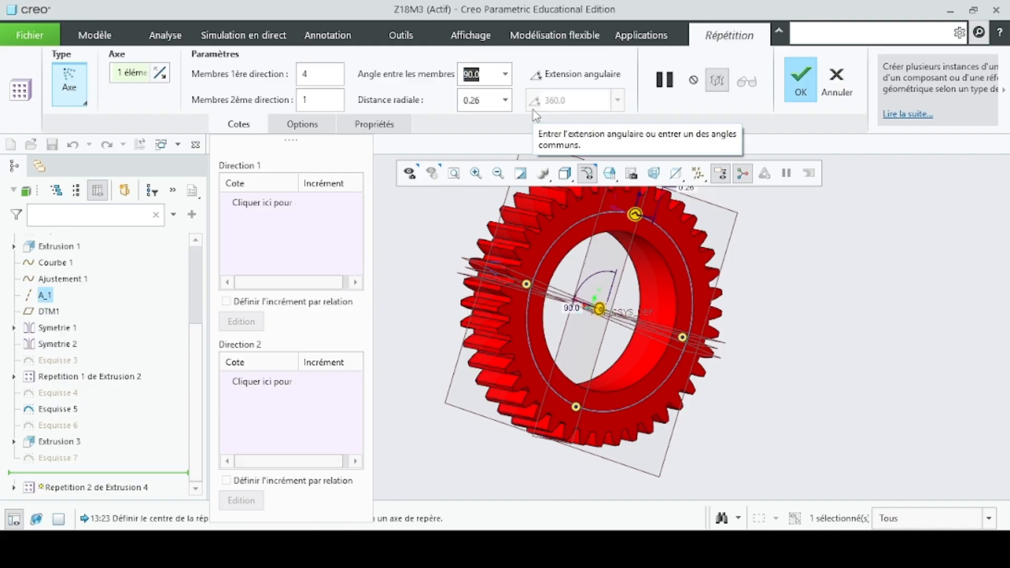
Give the counterbore pattern 9 members spaced 40° apart and complete it.
type("40")
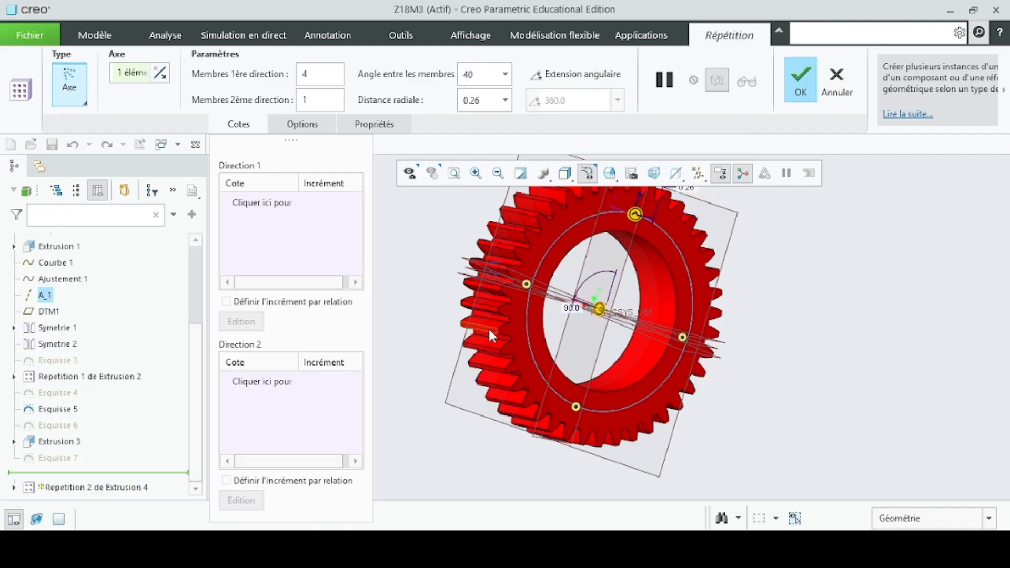
key("Return")
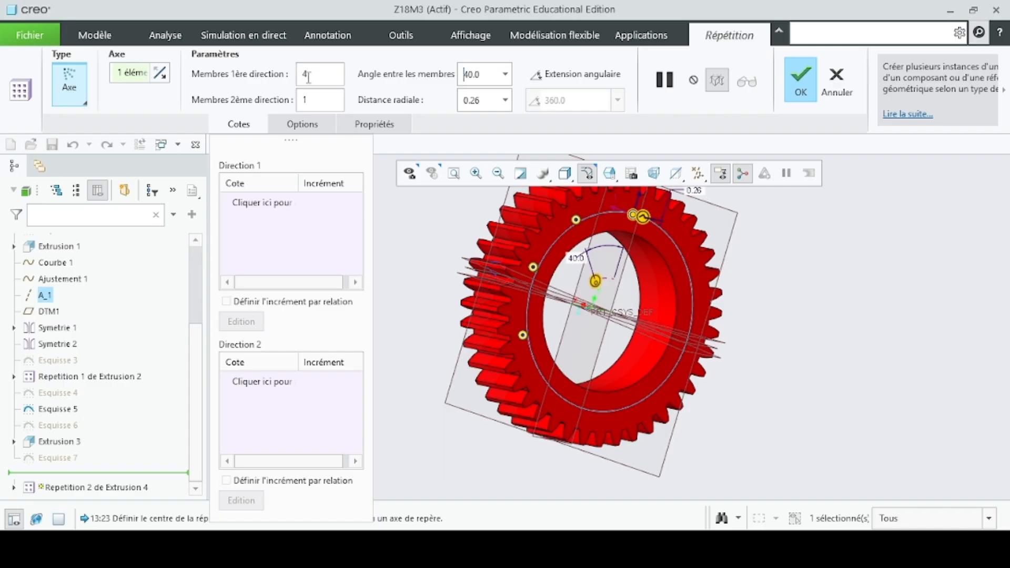
key("BackSpace")
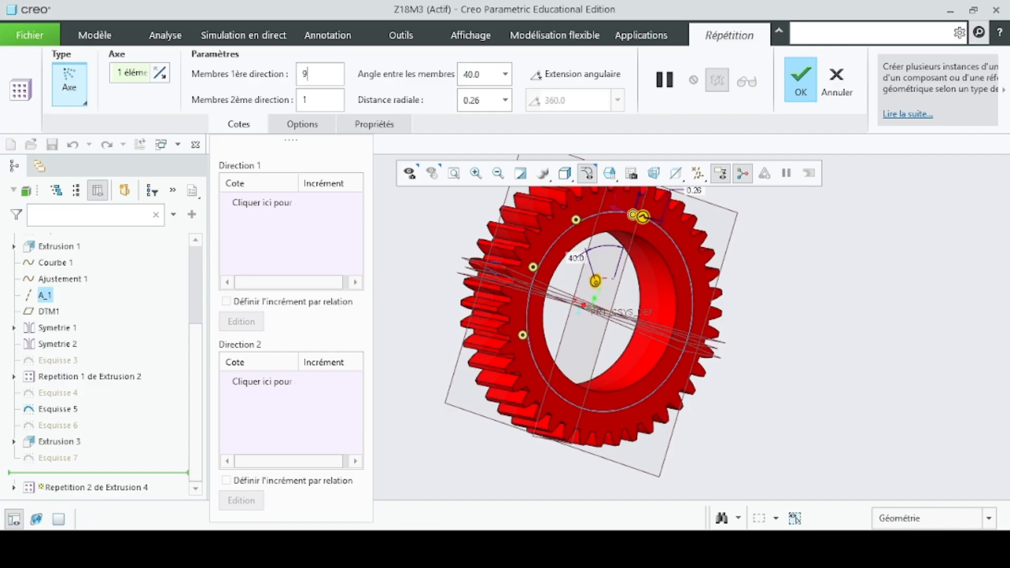
key("Return")
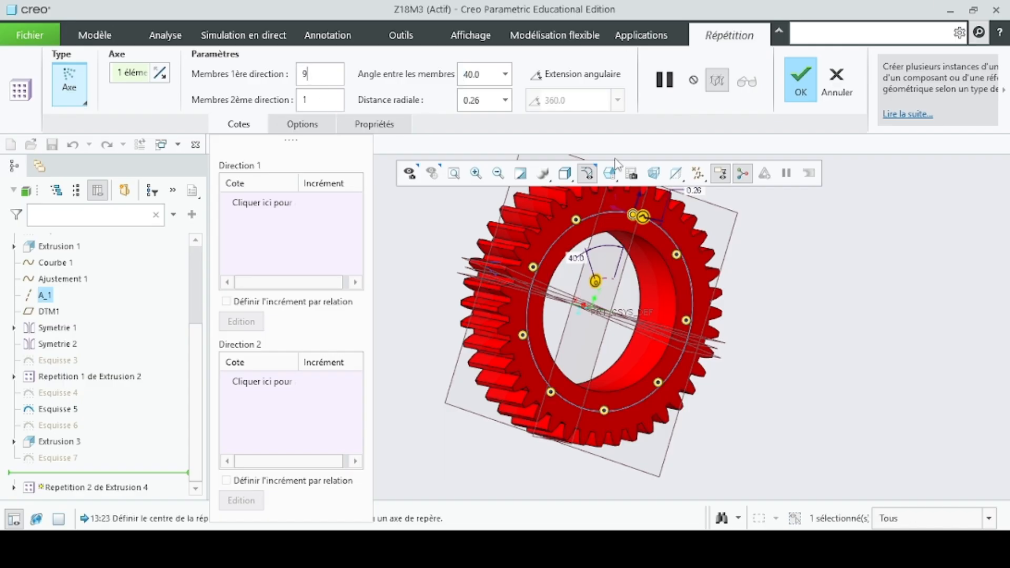
left_click(801, 79)
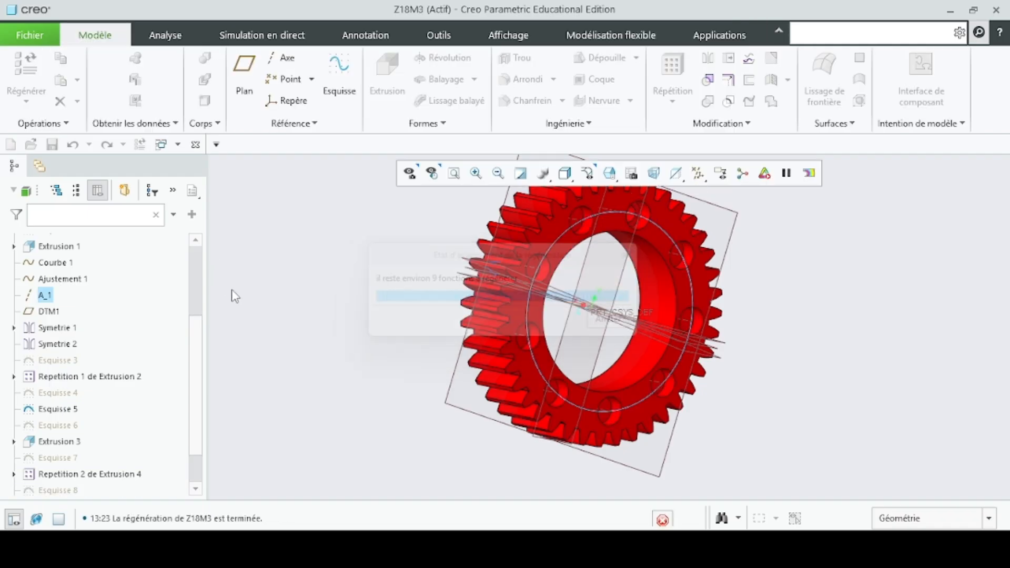
Start an axis pattern of the 5.5 mm through-hole cut, Extrusion 5, around the gear's central axis A_1.
mouse_move(831, 366)
middle_mouse_down()
mouse_move(785, 336)
mouse_move(764, 358)
mouse_move(731, 347)
mouse_move(814, 365)
mouse_move(804, 347)
middle_mouse_up()
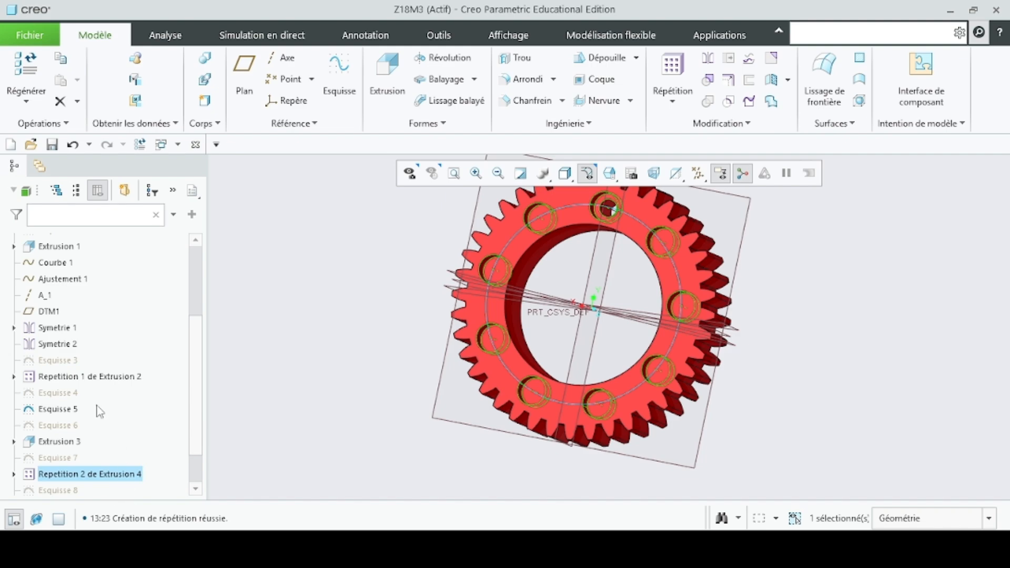
scroll(100, 411, "down", 1)
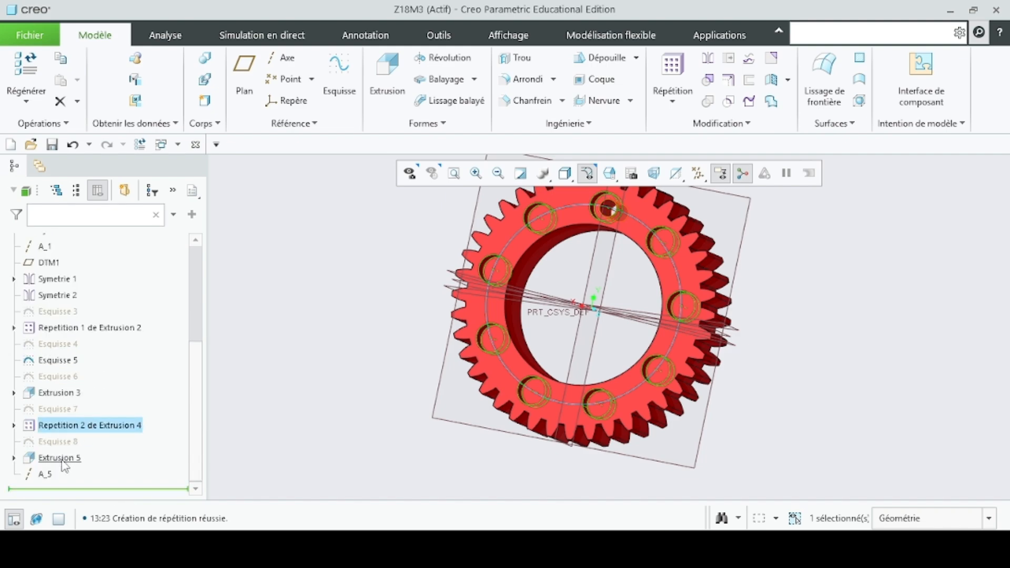
left_click(61, 459)
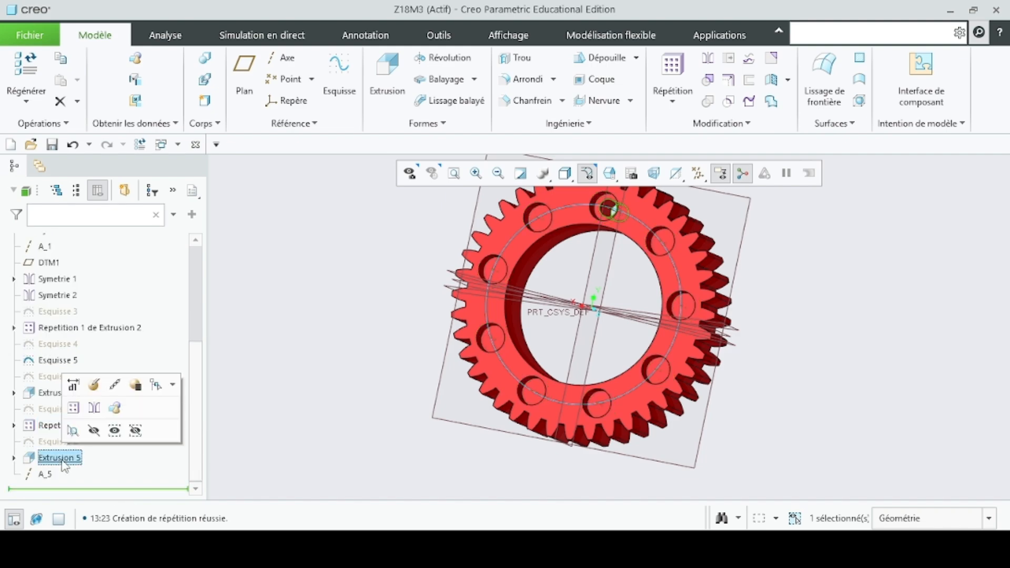
left_click(73, 408)
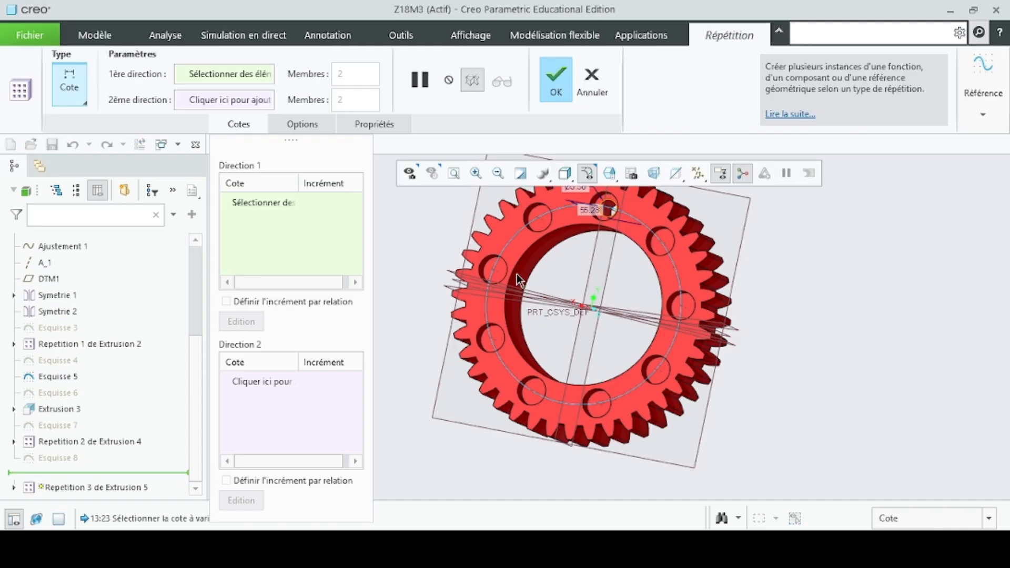
left_click(79, 104)
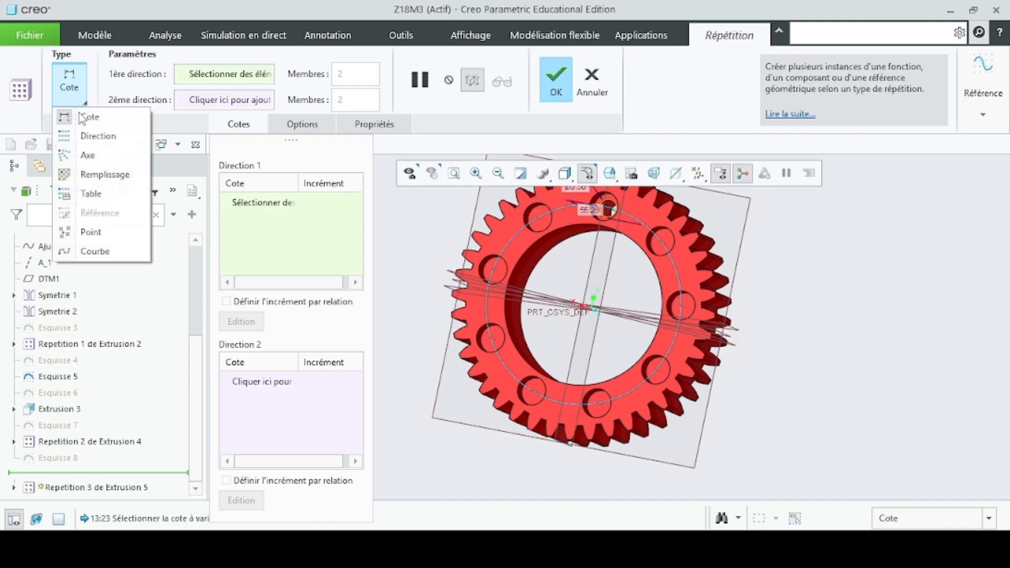
left_click(113, 155)
middle_click_drag(769, 344, 744, 366)
scroll(638, 326, "down", 5)
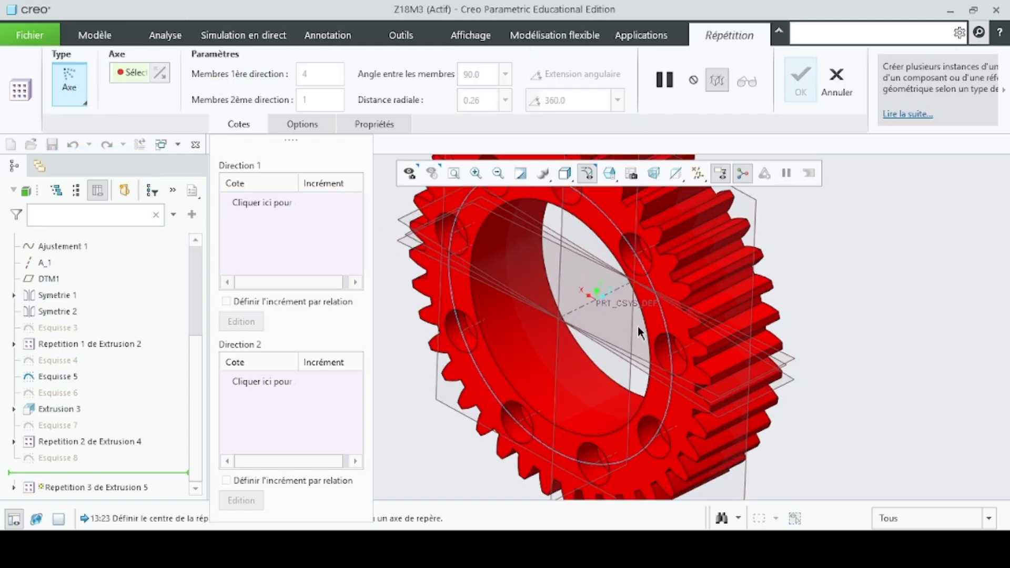
left_click(556, 274)
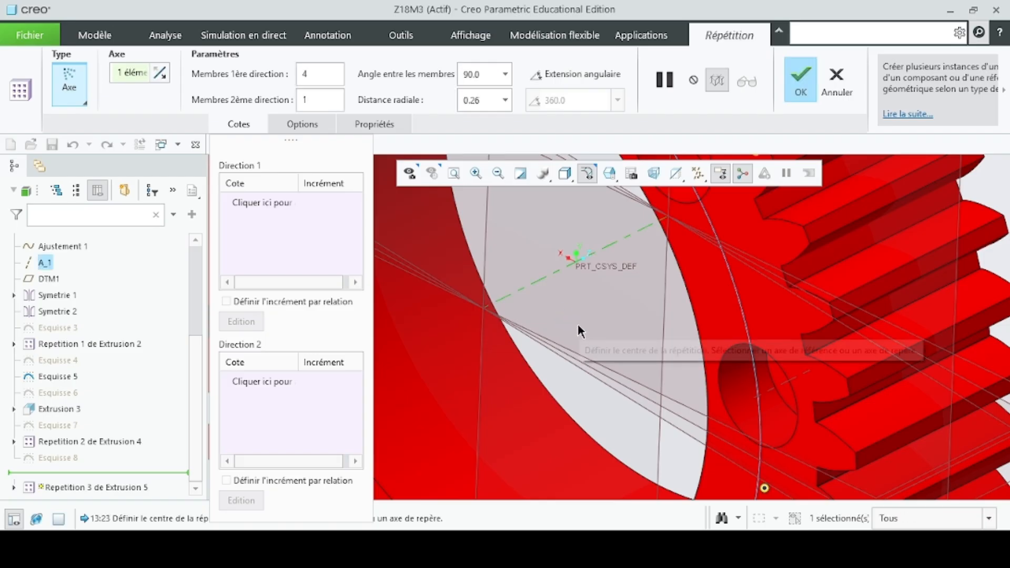
scroll(580, 324, "up", 5)
middle_click_drag(756, 365, 796, 333)
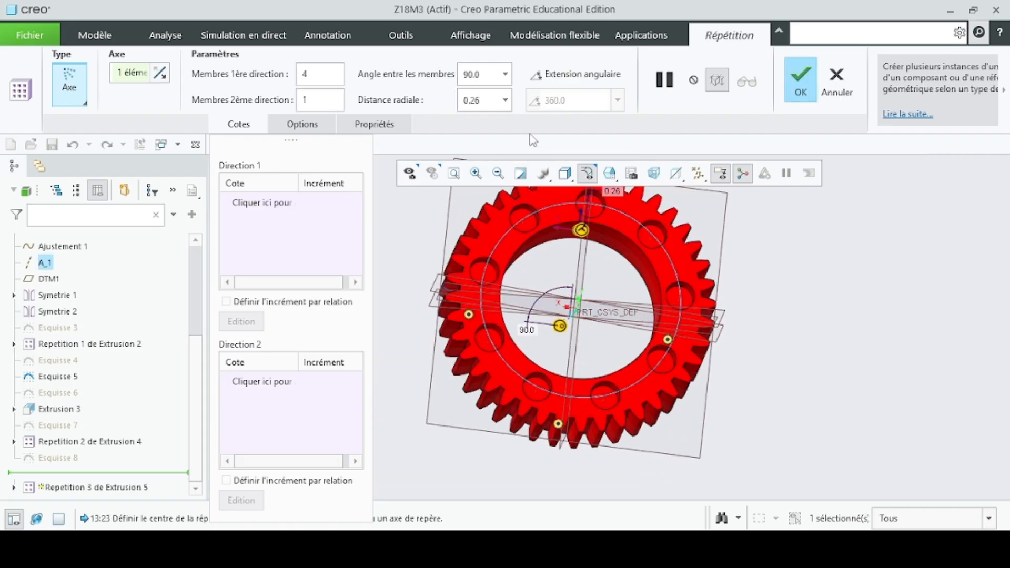
Set the through-hole pattern to 9 members at 40° intervals and finish it.
left_click_drag(488, 78, 448, 73)
type("40")
key("Return")
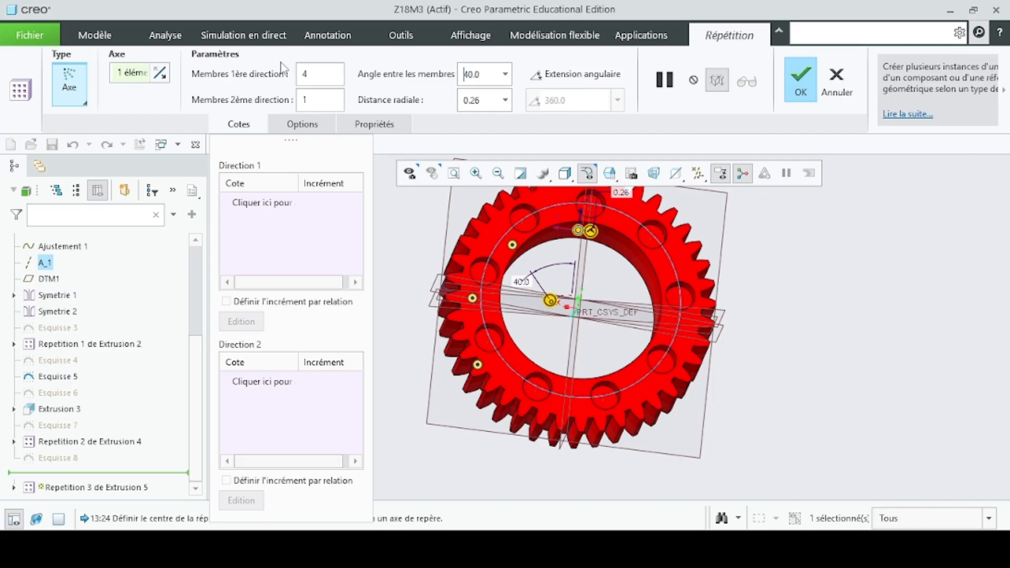
type("9")
middle_click_drag(778, 373, 864, 395)
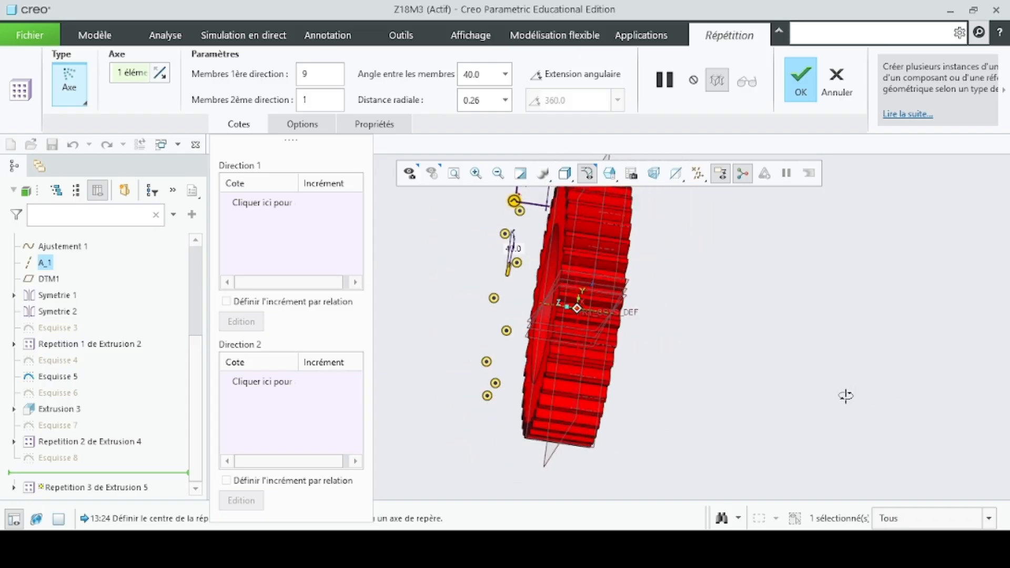
middle_click_drag(796, 395, 771, 378)
left_click(801, 84)
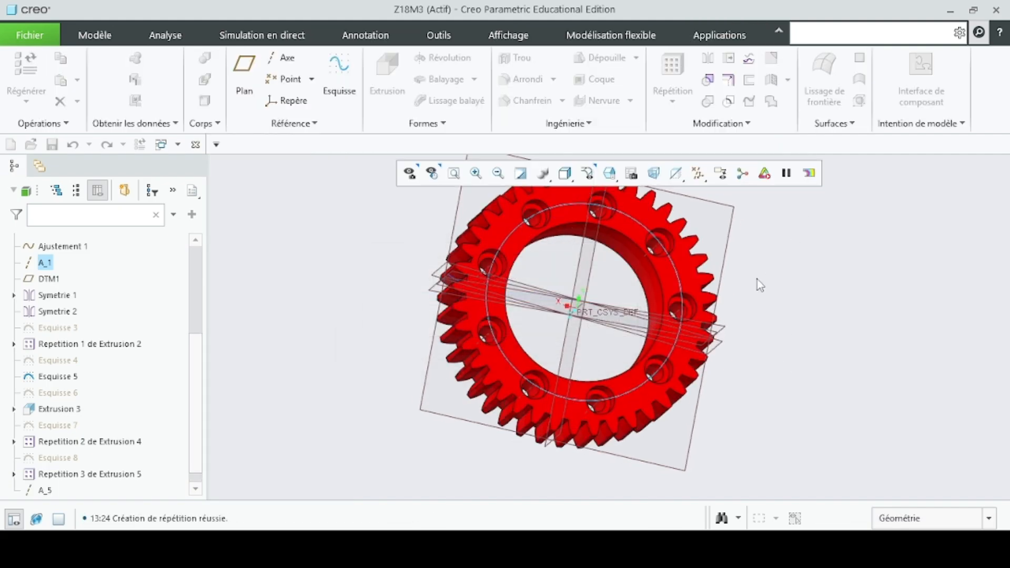
Switch to the reference drawing in the screenshot tool to compare it with the finished gear, and return to Creo.
middle_click_drag(817, 304, 699, 463)
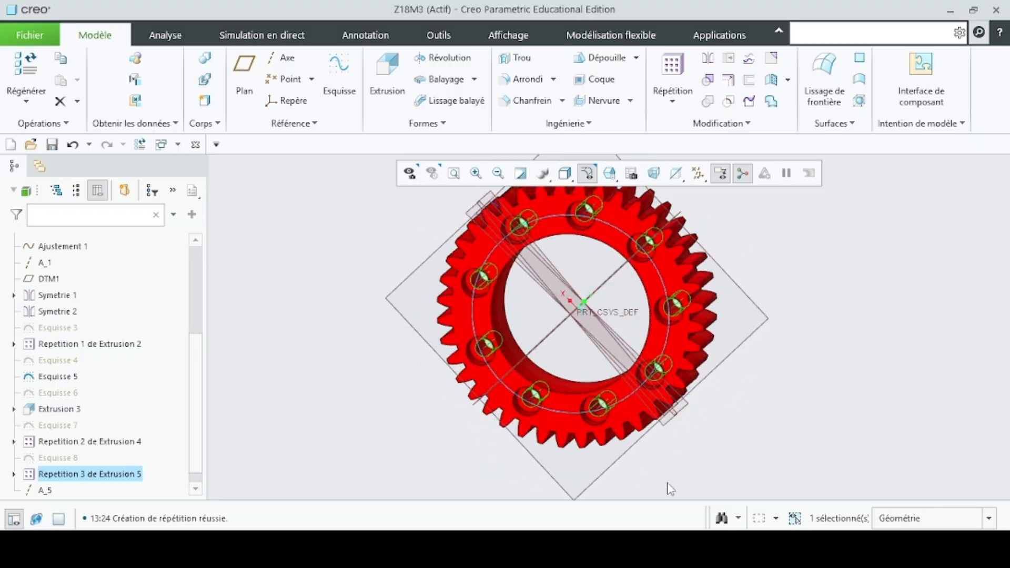
key("alt+Tab")
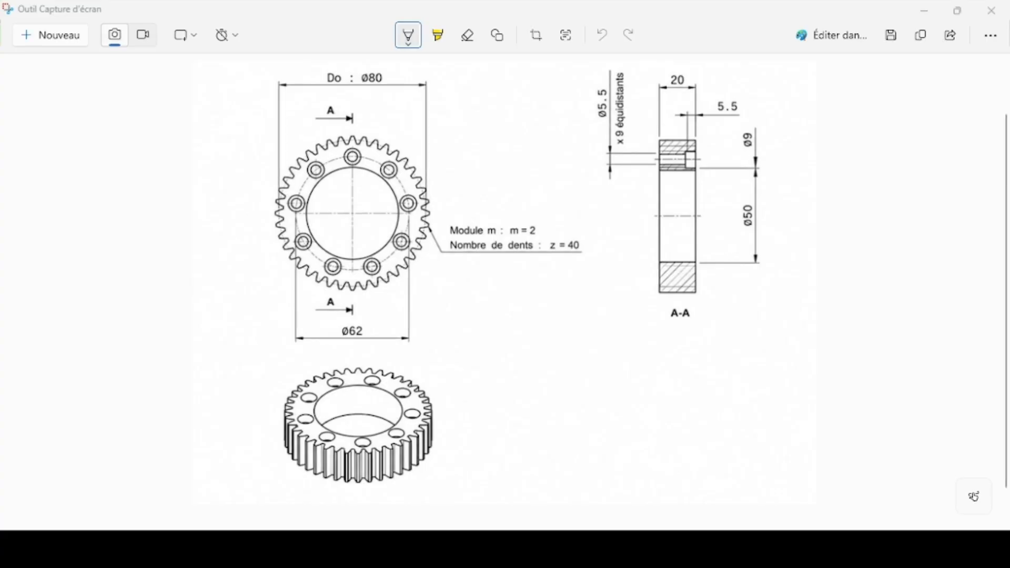
key("alt+Tab")
middle_click_drag(351, 428, 366, 378)
Turn off the display of all datum axes, points, coordinate systems and planes, and inspect the finished gear.
left_click(801, 203)
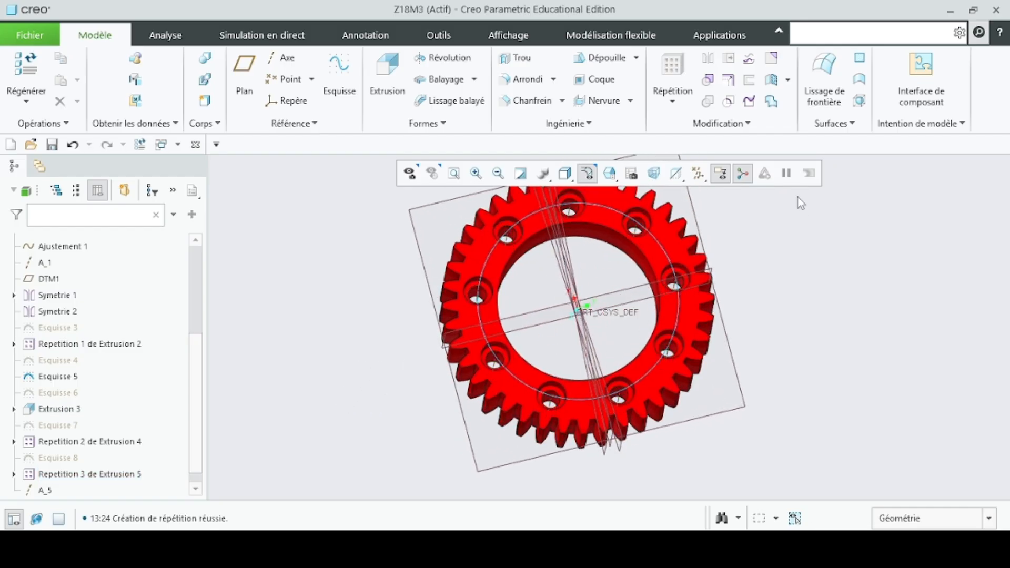
left_click(698, 174)
left_click(689, 194)
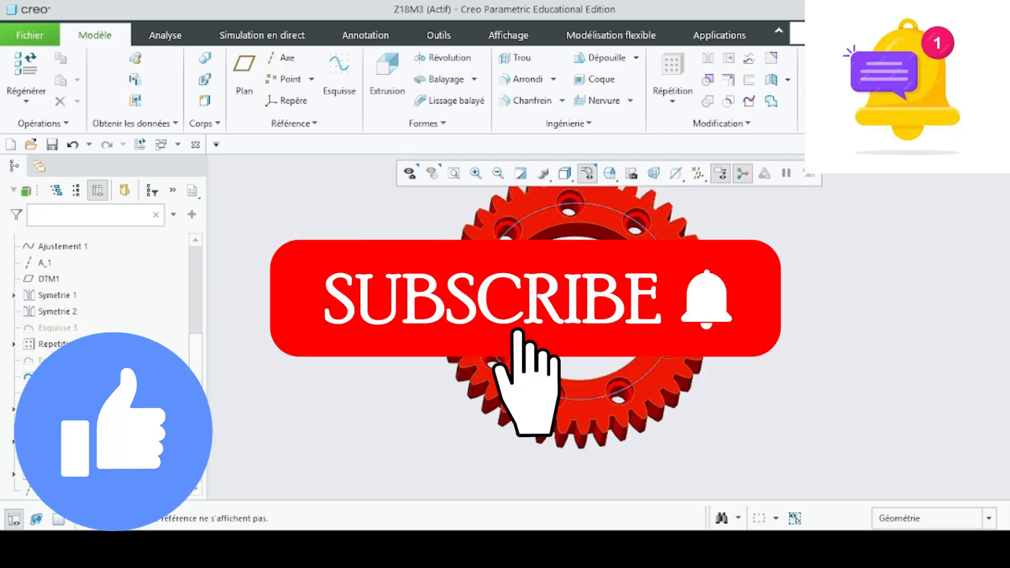
middle_click_drag(579, 315, 584, 274)
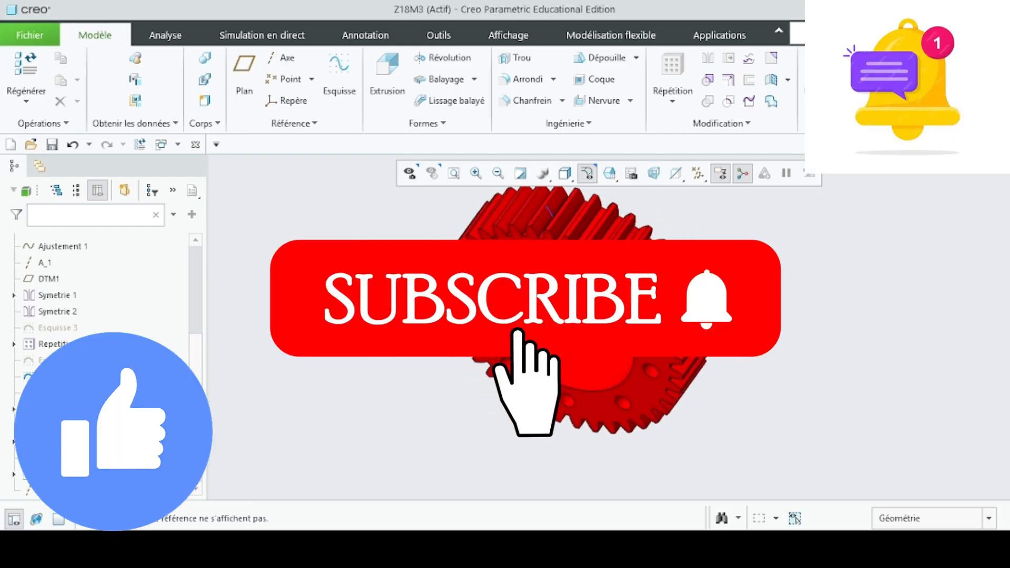